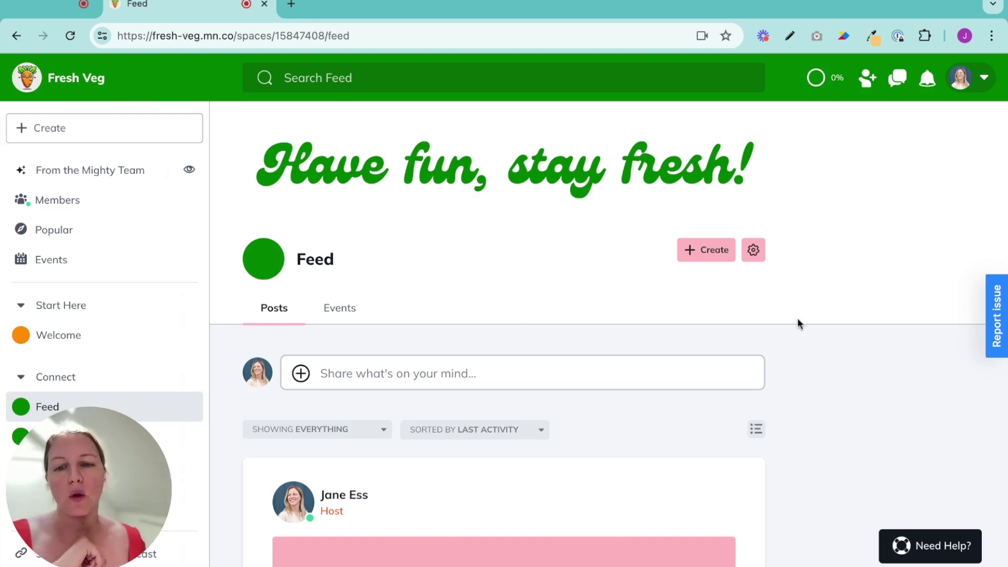
Step: Scroll down the Fresh Veg Feed to the host's non-meat proteins slider poll
{"action": "scroll", "coordinate": [819, 336], "scroll_direction": "down", "scroll_amount": 4}
Step: Scroll past the polls and open a reply on the first-vegetarian-dish icebreaker question
{"action": "scroll", "coordinate": [374, 296], "scroll_direction": "down", "scroll_amount": 3}
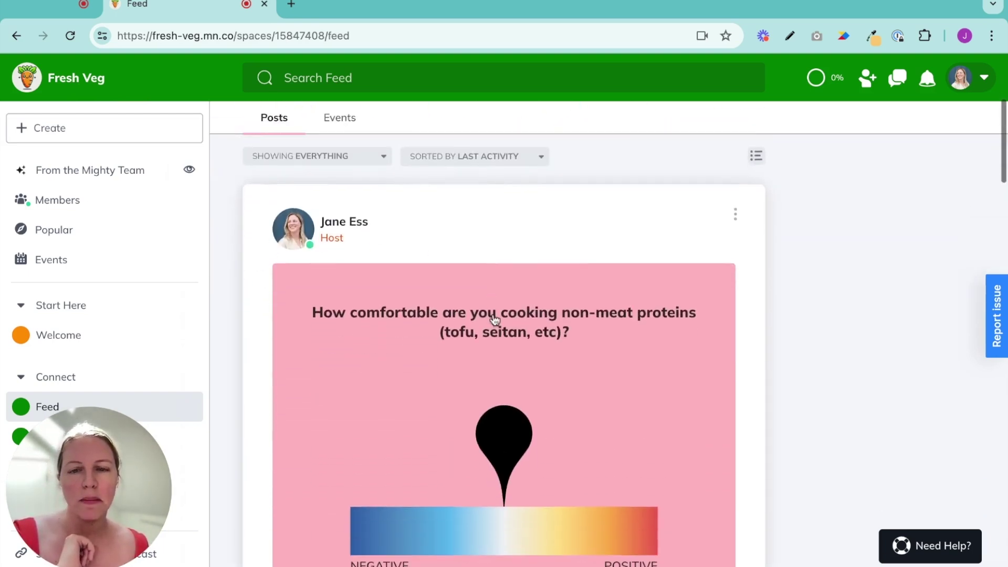
{"action": "scroll", "coordinate": [771, 369], "scroll_direction": "down", "scroll_amount": 2}
{"action": "scroll", "coordinate": [823, 386], "scroll_direction": "down", "scroll_amount": 8}
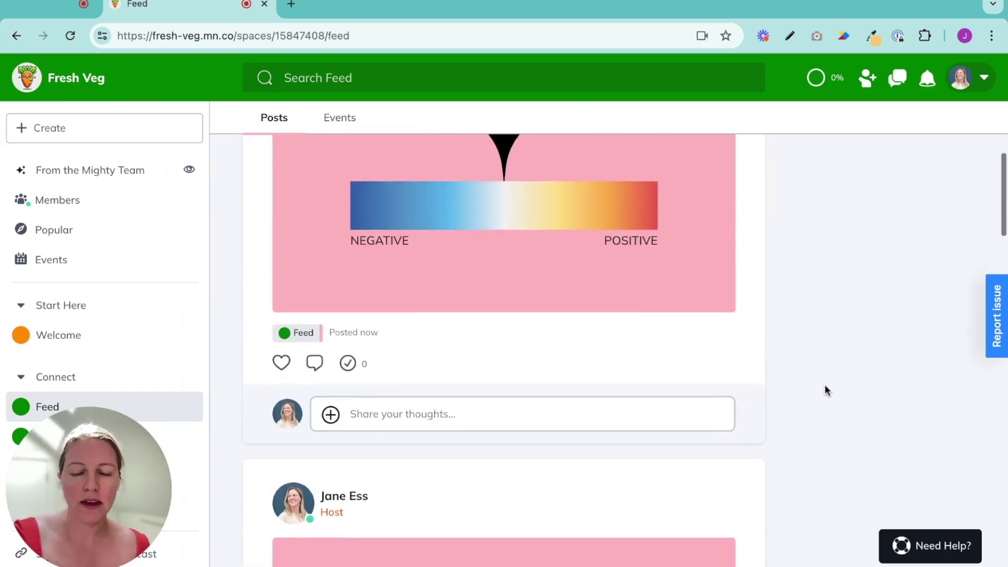
{"action": "scroll", "coordinate": [822, 389], "scroll_direction": "down", "scroll_amount": 3}
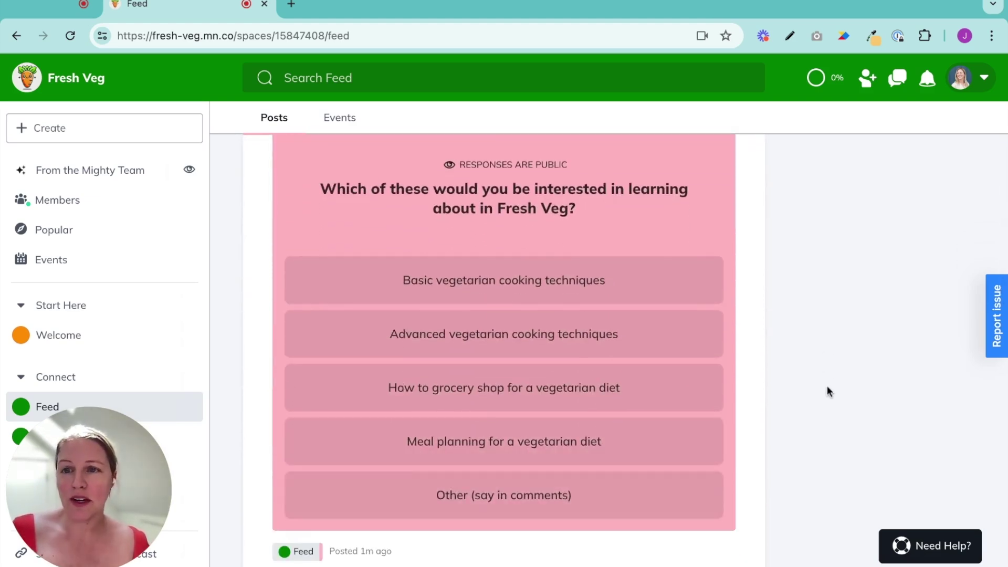
{"action": "scroll", "coordinate": [811, 377], "scroll_direction": "down", "scroll_amount": 4}
{"action": "scroll", "coordinate": [810, 384], "scroll_direction": "down", "scroll_amount": 11}
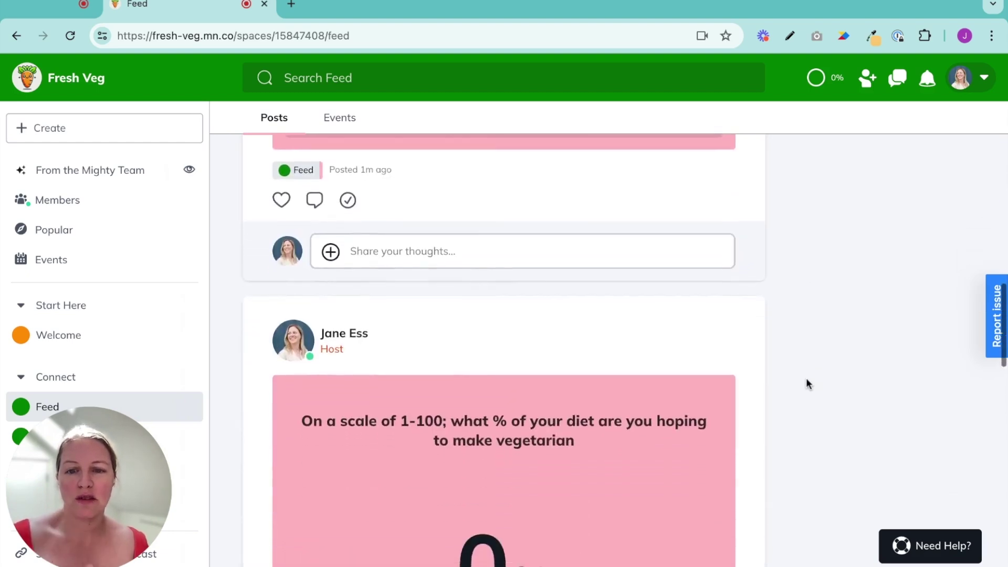
{"action": "scroll", "coordinate": [807, 383], "scroll_direction": "down", "scroll_amount": 6}
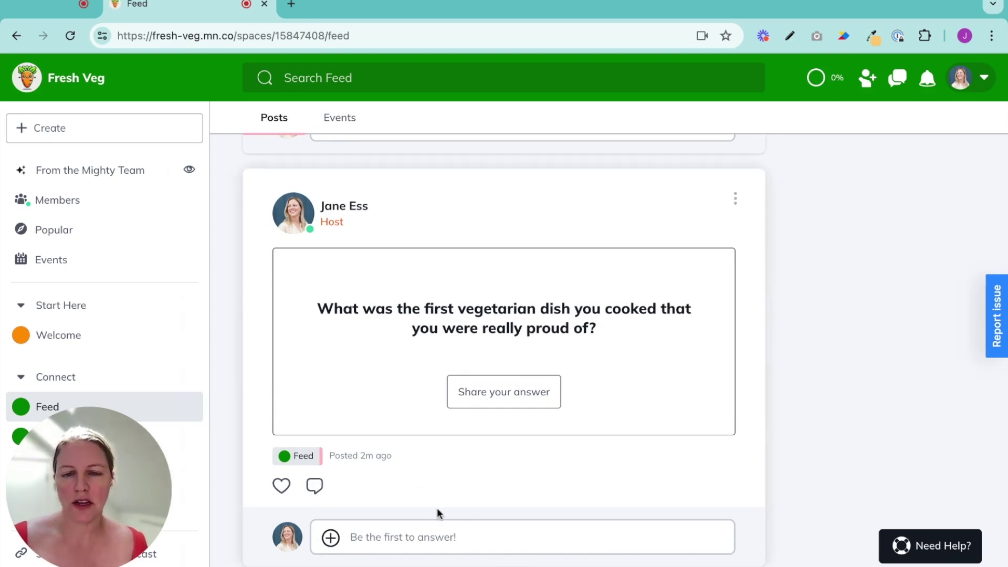
{"action": "left_click", "coordinate": [409, 546]}
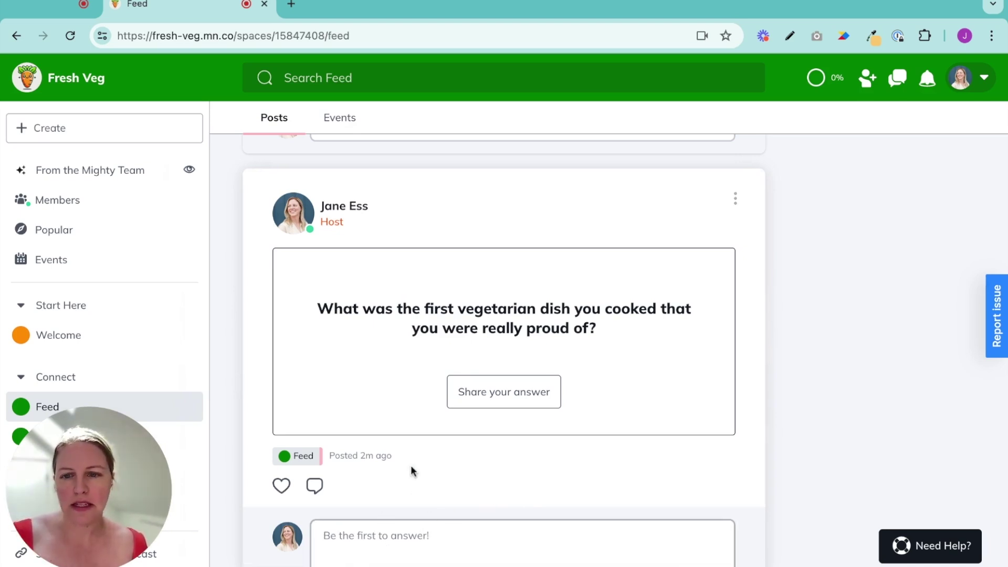
Step: Vote 81% on the vegetarian-diet percentage slider poll
{"action": "scroll", "coordinate": [819, 405], "scroll_direction": "up", "scroll_amount": 10}
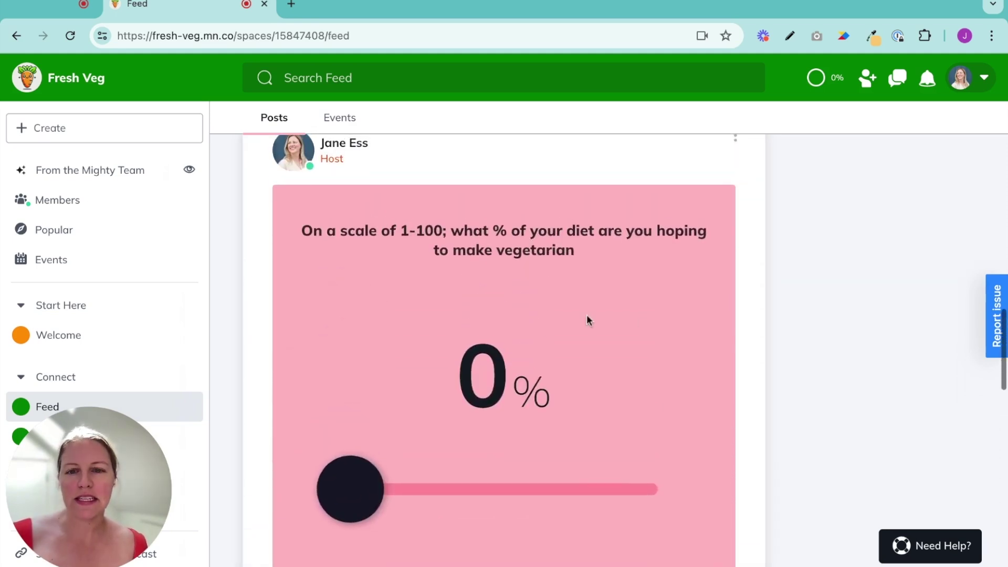
{"action": "left_click_drag", "start_coordinate": [376, 479], "coordinate": [599, 496]}
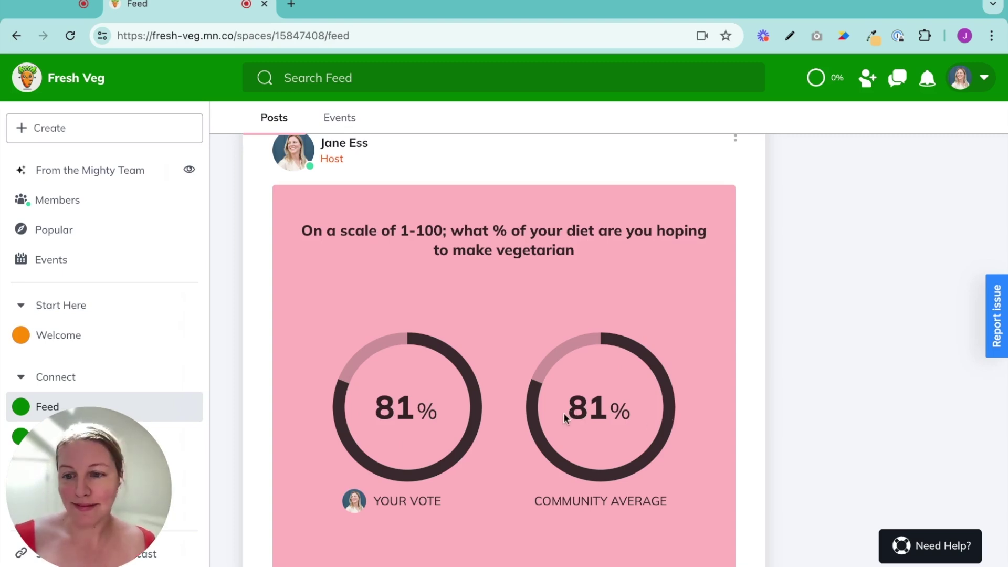
Step: Vote for 'How to grocery shop for a vegetarian diet' in the learning-interests poll
{"action": "scroll", "coordinate": [759, 353], "scroll_direction": "up", "scroll_amount": 6}
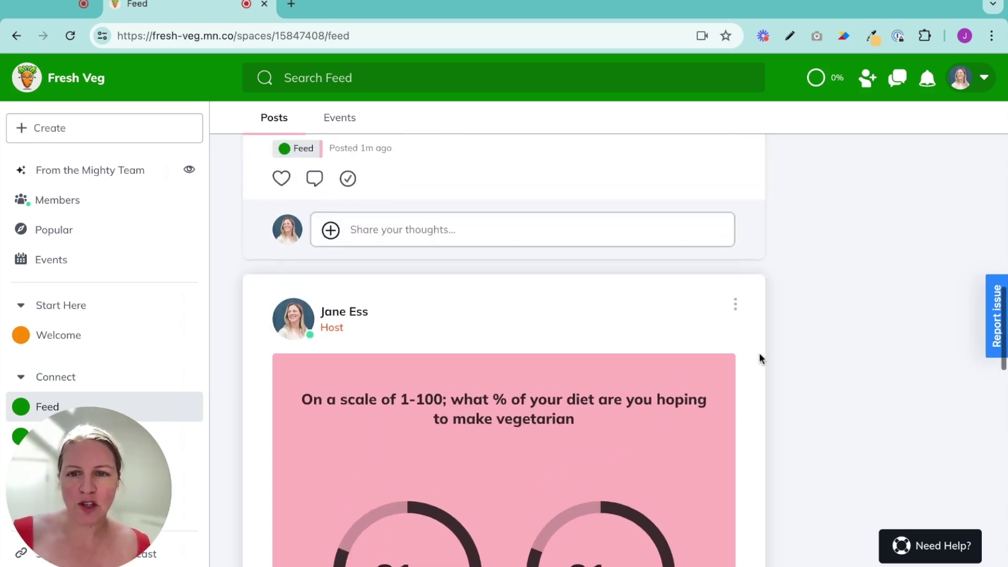
{"action": "scroll", "coordinate": [762, 357], "scroll_direction": "up", "scroll_amount": 5}
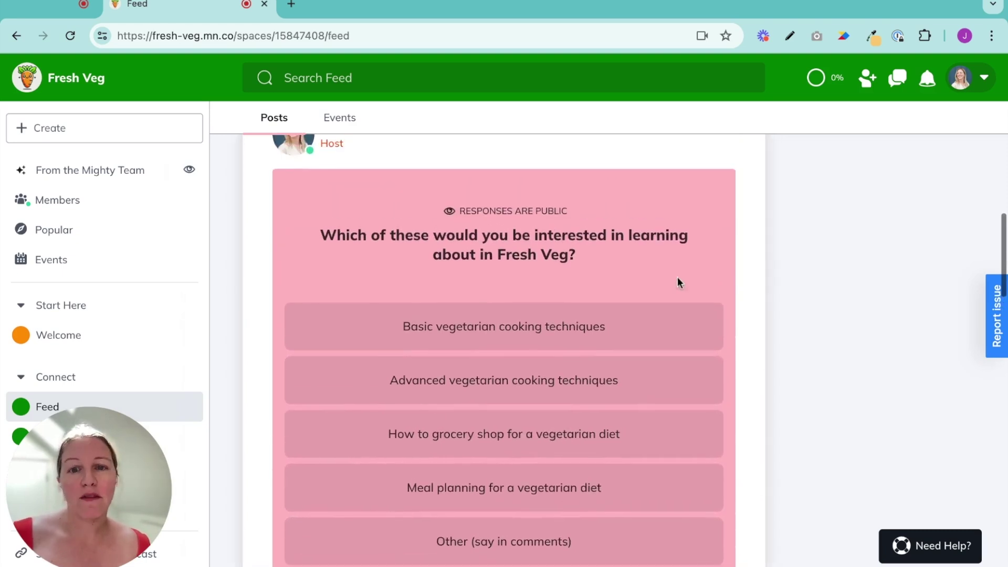
{"action": "scroll", "coordinate": [824, 347], "scroll_direction": "down", "scroll_amount": 1}
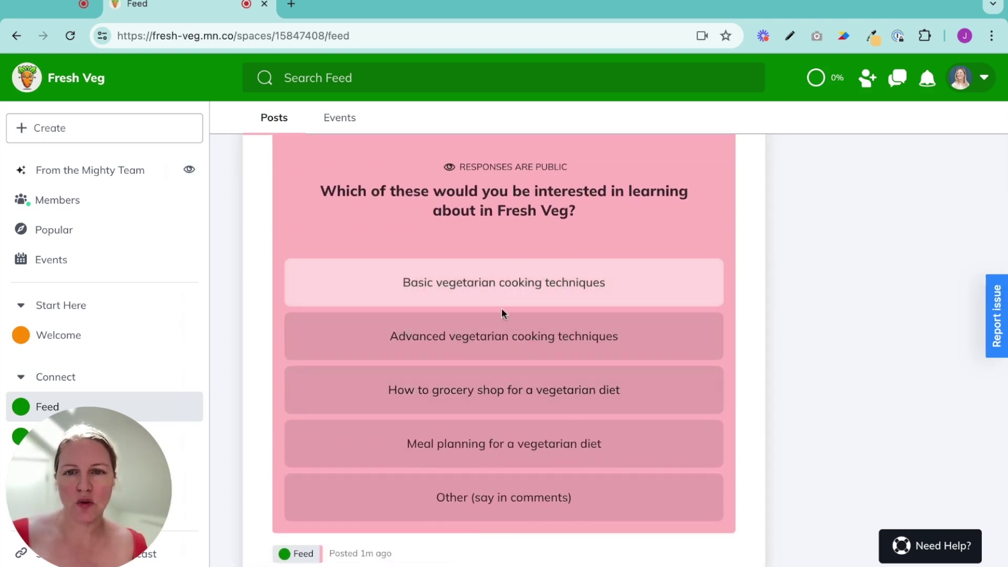
{"action": "left_click", "coordinate": [570, 391]}
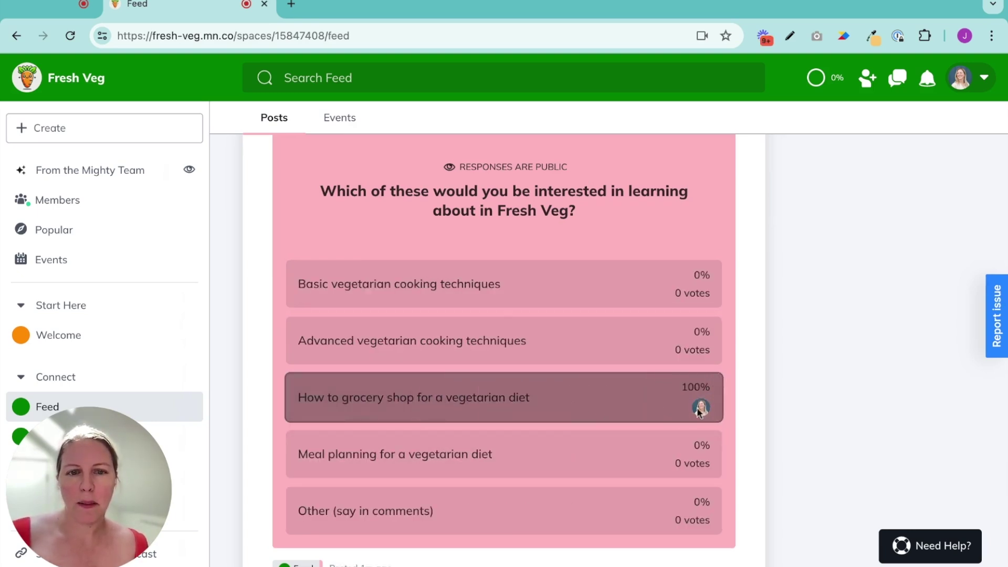
{"action": "scroll", "coordinate": [702, 410], "scroll_direction": "down", "scroll_amount": 1}
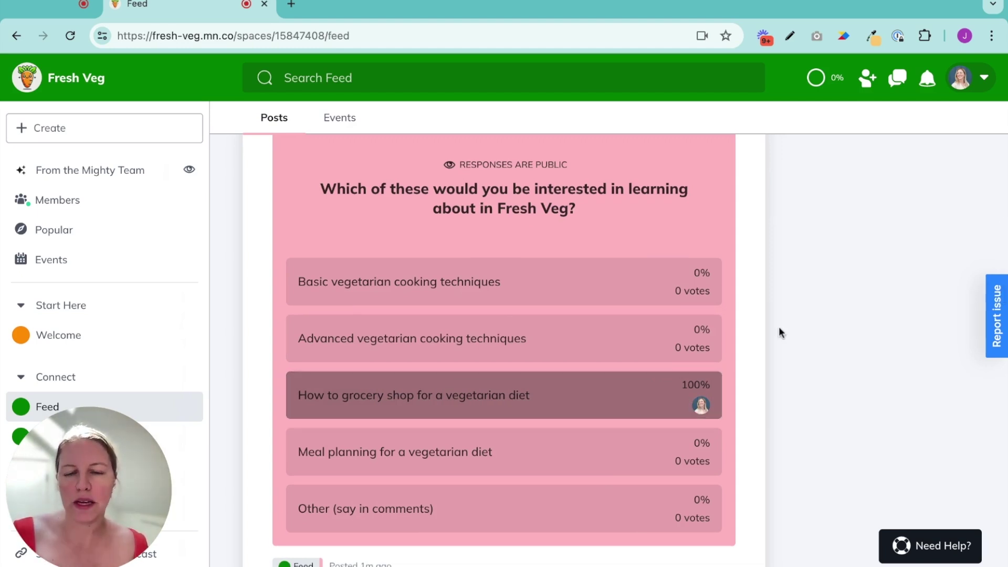
Step: Cast a vote near the positive end of the non-meat proteins hot/cold poll
{"action": "scroll", "coordinate": [794, 335], "scroll_direction": "up", "scroll_amount": 10}
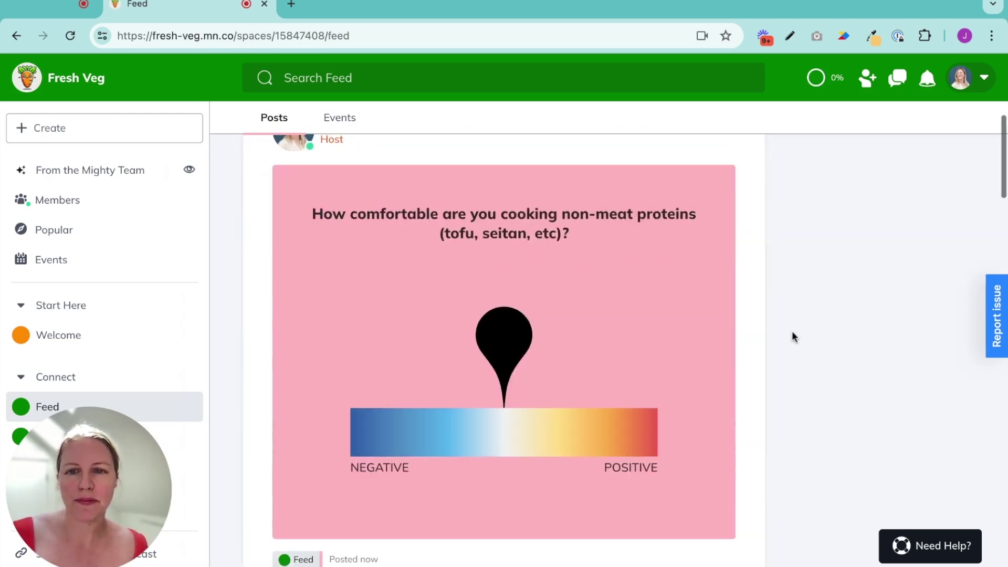
{"action": "scroll", "coordinate": [794, 337], "scroll_direction": "down", "scroll_amount": 1}
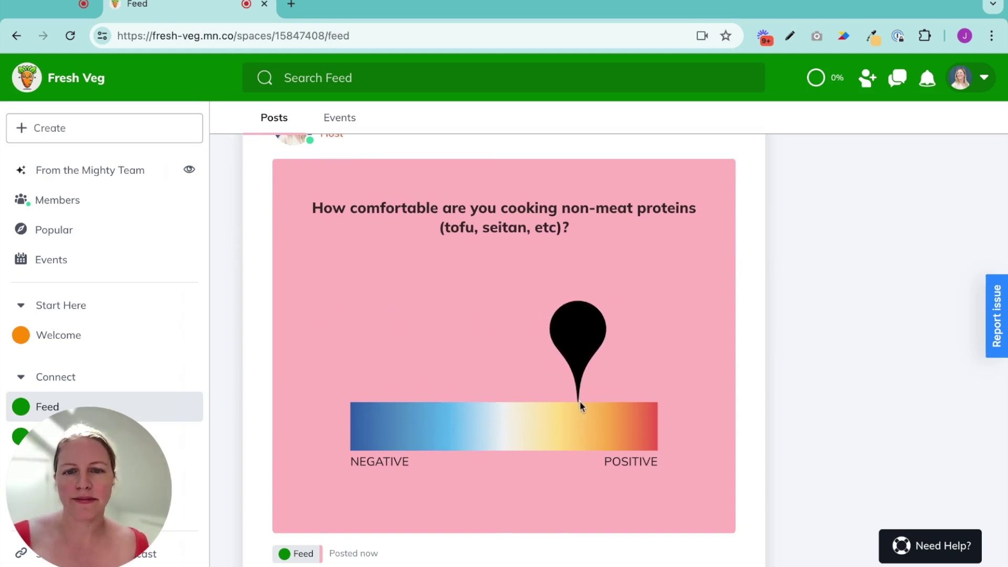
{"action": "left_click", "coordinate": [627, 398]}
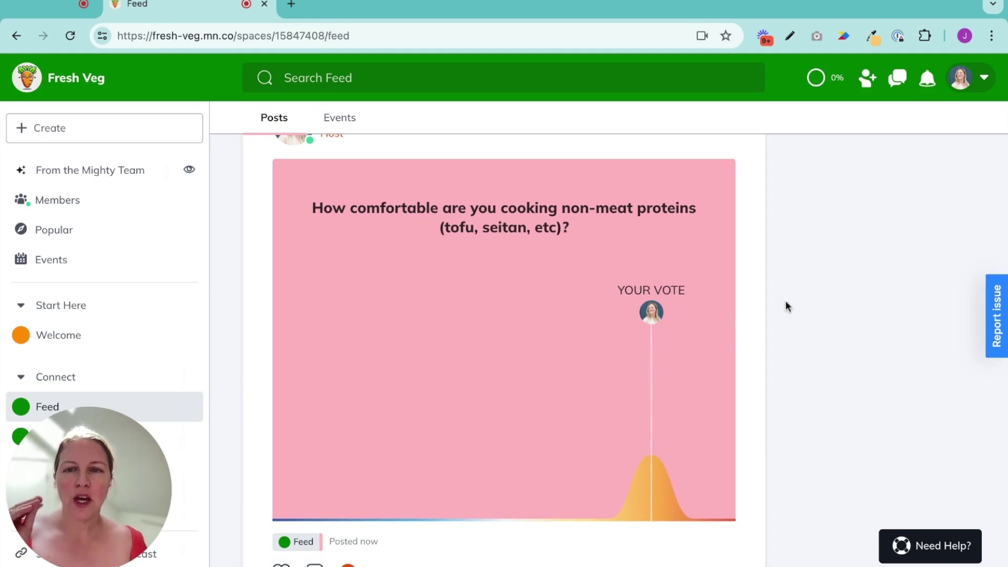
{"action": "scroll", "coordinate": [806, 301], "scroll_direction": "up", "scroll_amount": 1}
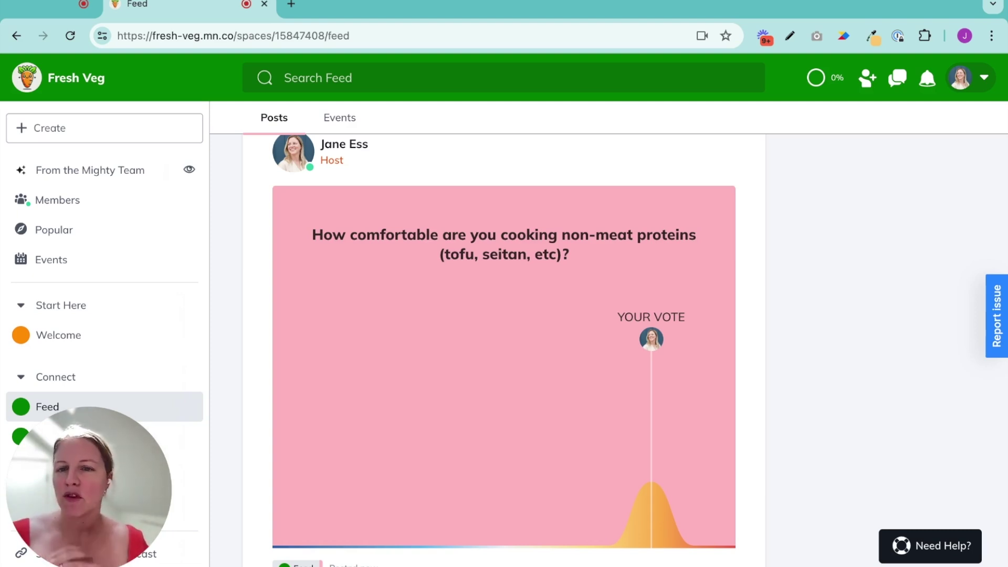
Step: Start a new Hot Cold poll post from the Feed composer
{"action": "scroll", "coordinate": [504, 336], "scroll_direction": "up", "scroll_amount": 5}
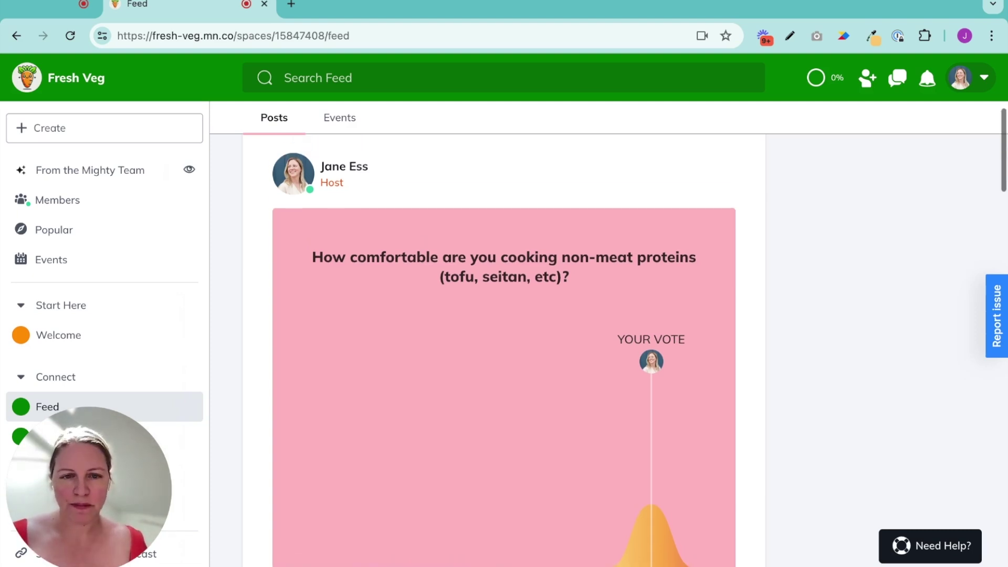
{"action": "scroll", "coordinate": [412, 314], "scroll_direction": "up", "scroll_amount": 2}
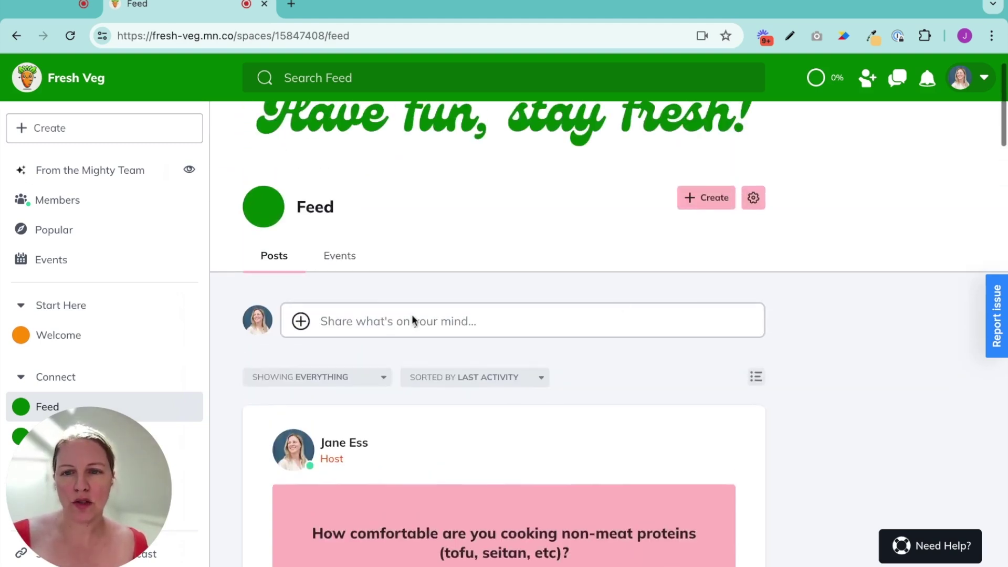
{"action": "left_click", "coordinate": [301, 321]}
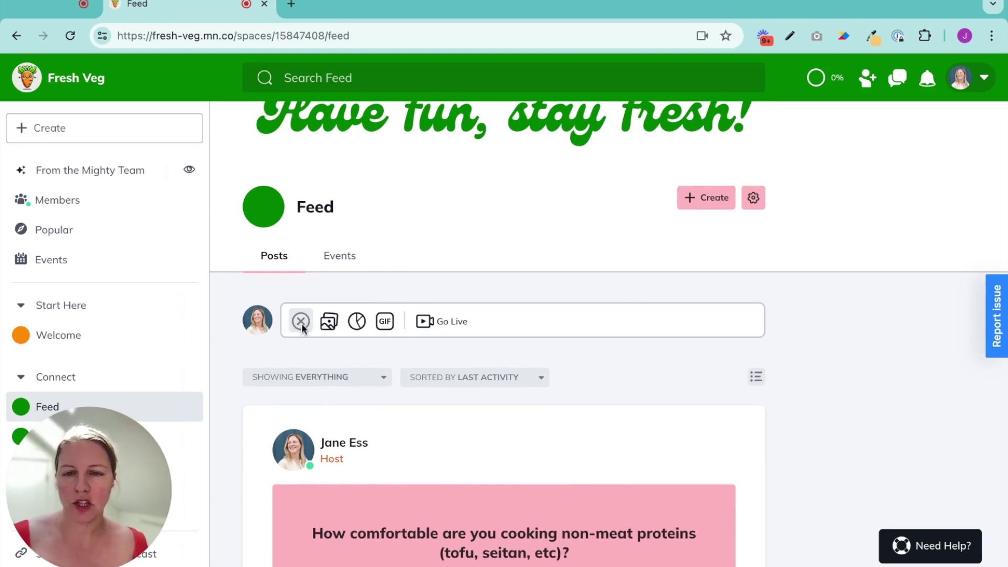
{"action": "left_click", "coordinate": [357, 325]}
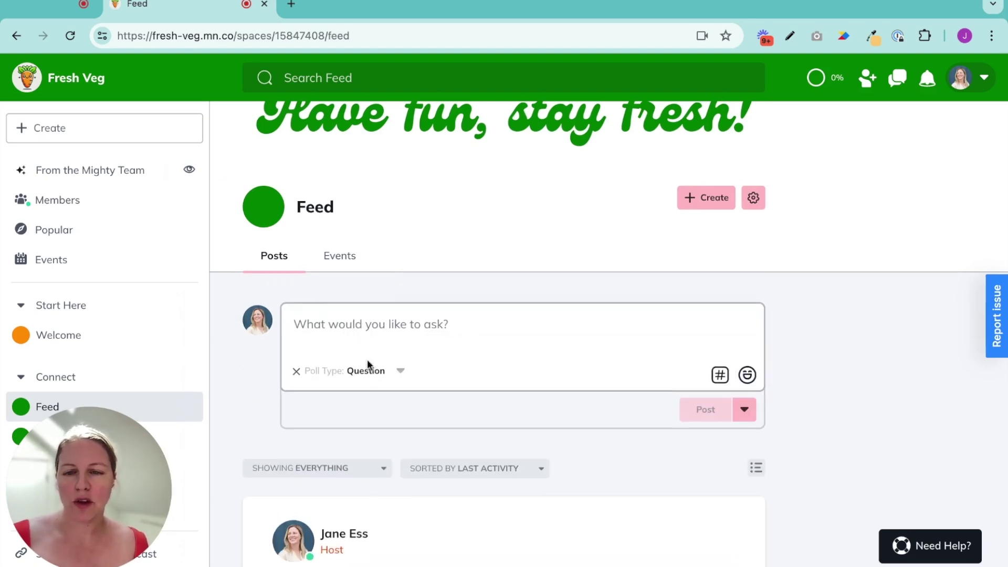
{"action": "left_click", "coordinate": [400, 369]}
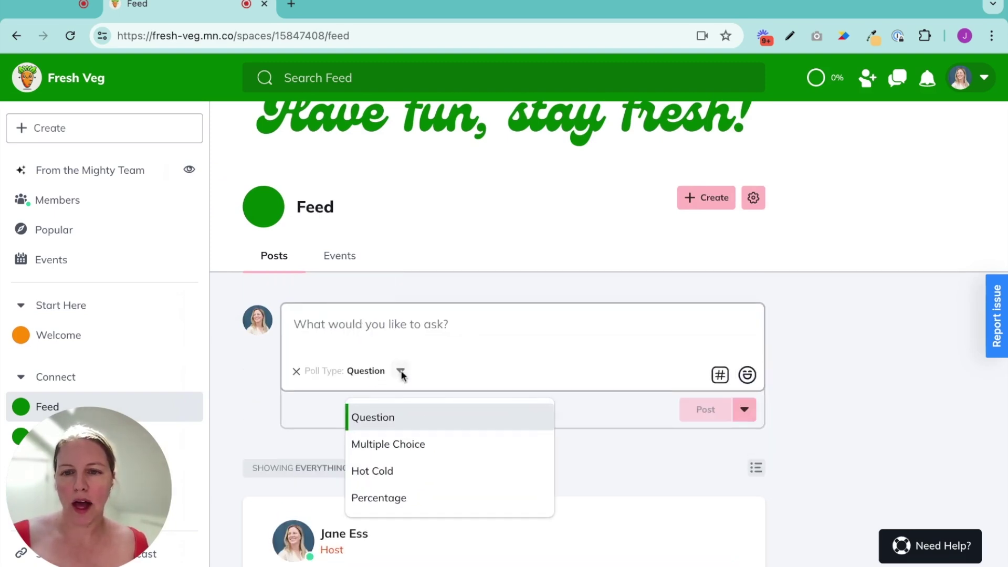
{"action": "left_click", "coordinate": [396, 472]}
Step: Ask 'How do you feel about celery', post the poll, and notify all members
{"action": "left_click", "coordinate": [342, 329]}
{"action": "type", "text": "How do you feel about"}
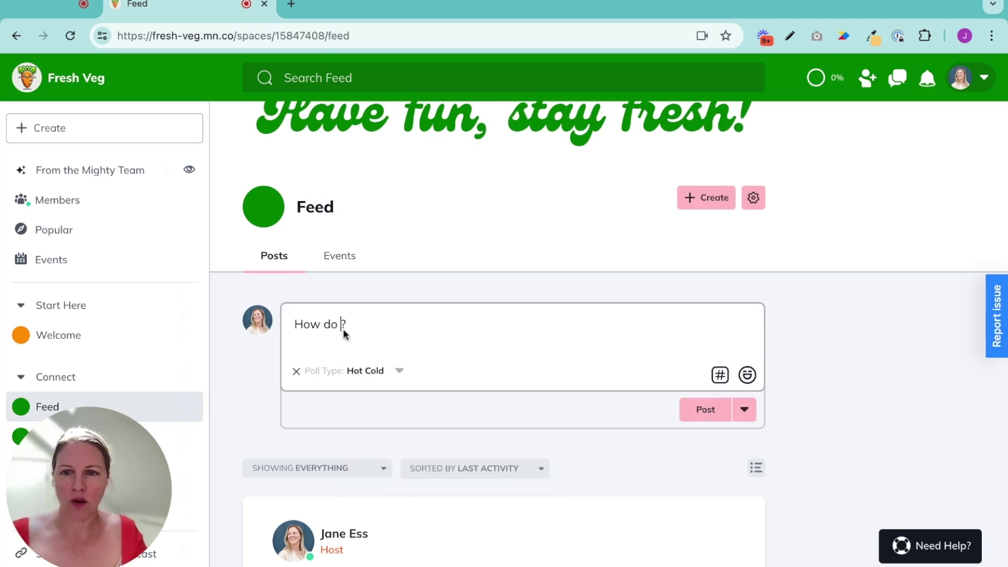
{"action": "type", "text": " celery"}
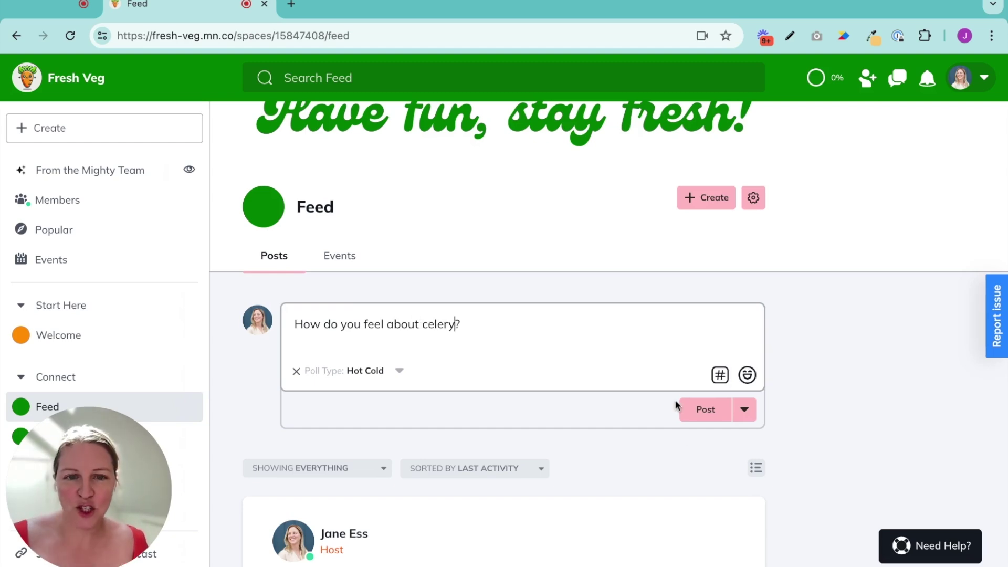
{"action": "left_click", "coordinate": [709, 413]}
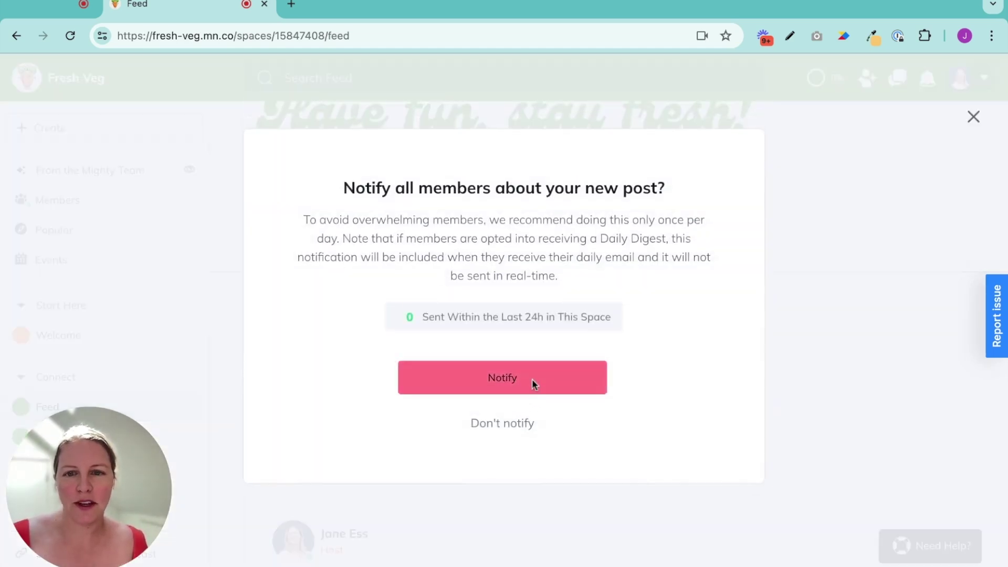
{"action": "left_click", "coordinate": [533, 379]}
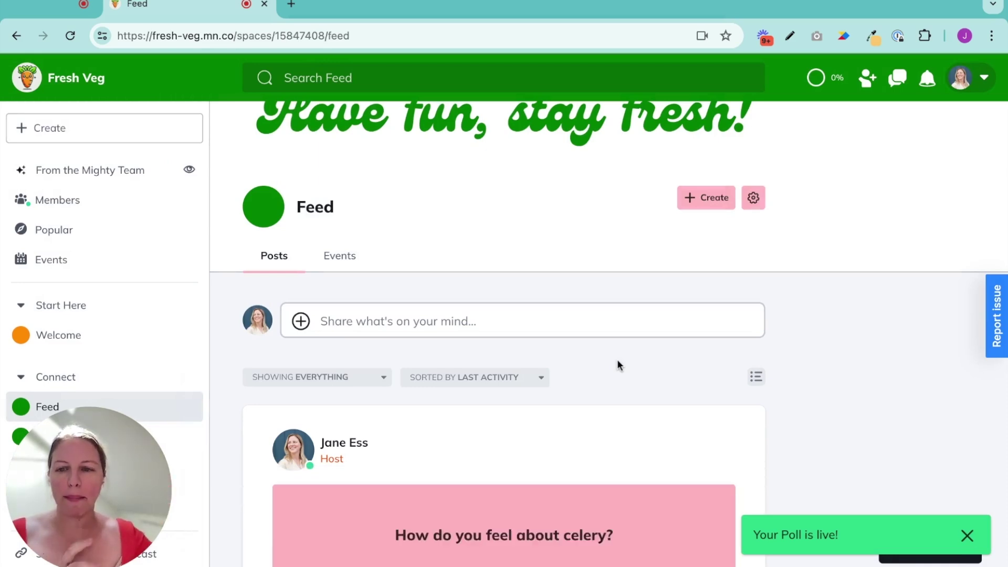
Step: Vote at the far positive end of the celery Hot Cold poll's scale
{"action": "scroll", "coordinate": [843, 379], "scroll_direction": "down", "scroll_amount": 5}
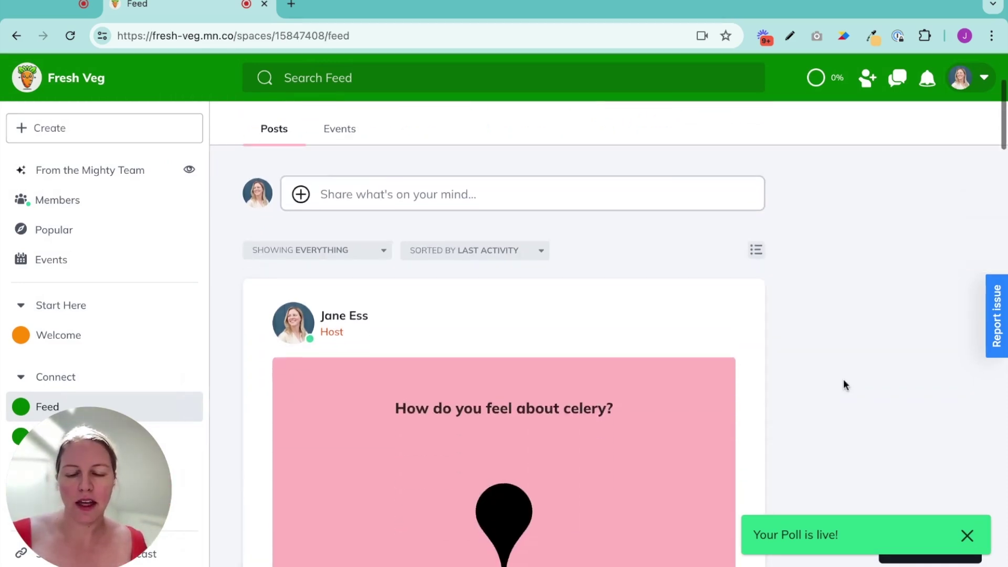
{"action": "left_click_drag", "start_coordinate": [527, 418], "coordinate": [648, 418]}
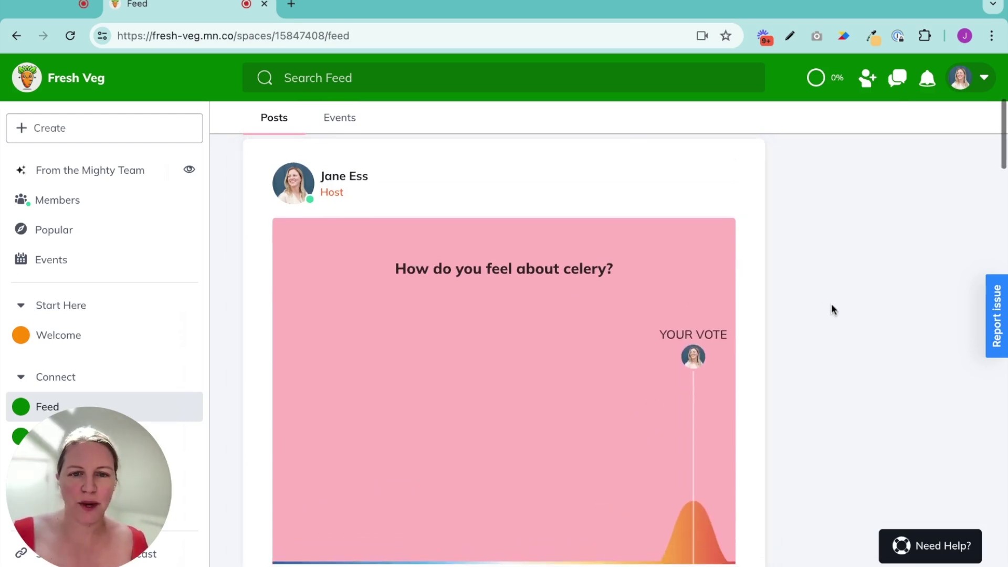
{"action": "scroll", "coordinate": [833, 302], "scroll_direction": "up", "scroll_amount": 4}
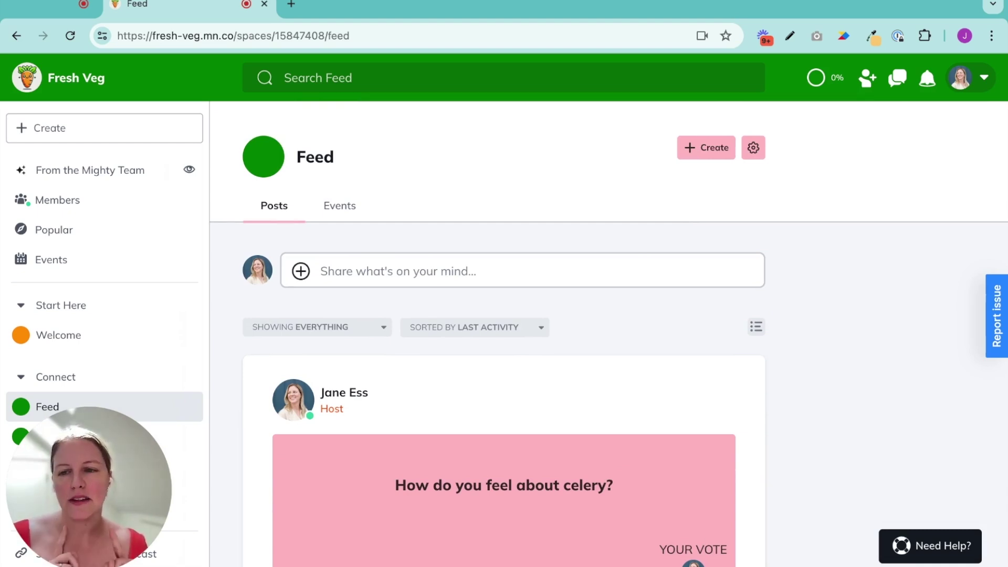
Step: Turn on the Infinite Question Engine under the Feed's Engagement Tools, save, and view suggested questions
{"action": "left_click", "coordinate": [755, 152]}
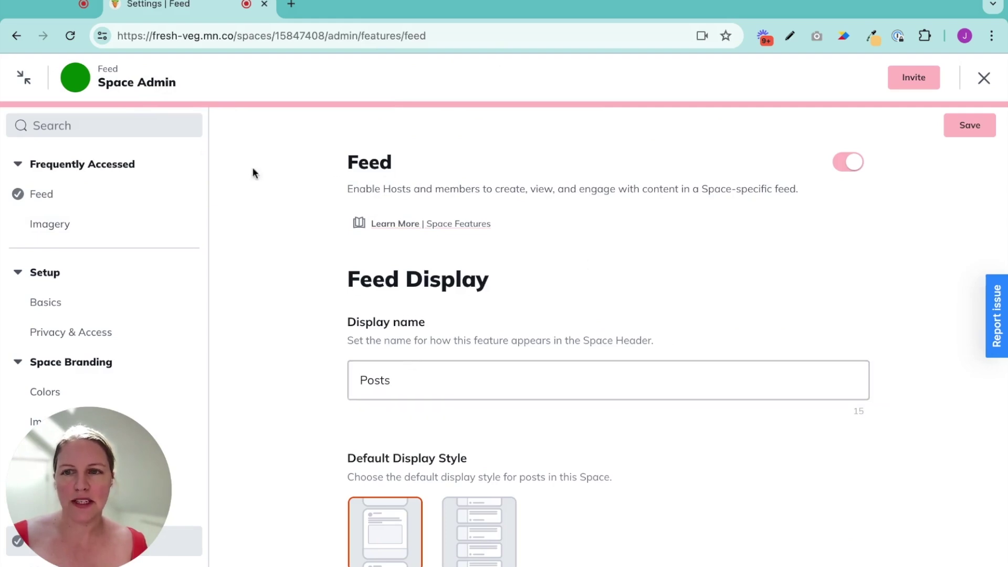
{"action": "scroll", "coordinate": [644, 393], "scroll_direction": "down", "scroll_amount": 8}
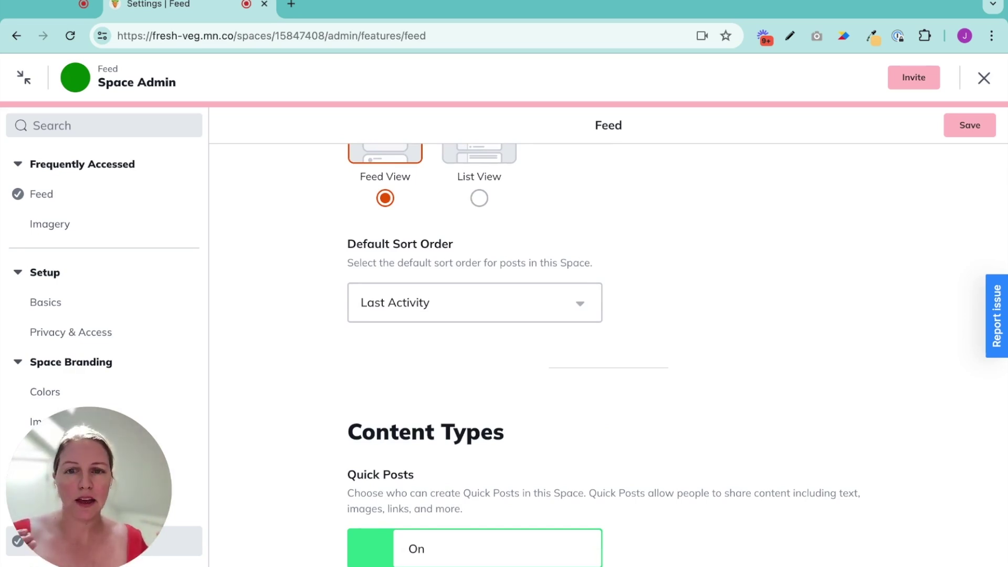
{"action": "scroll", "coordinate": [843, 456], "scroll_direction": "down", "scroll_amount": 9}
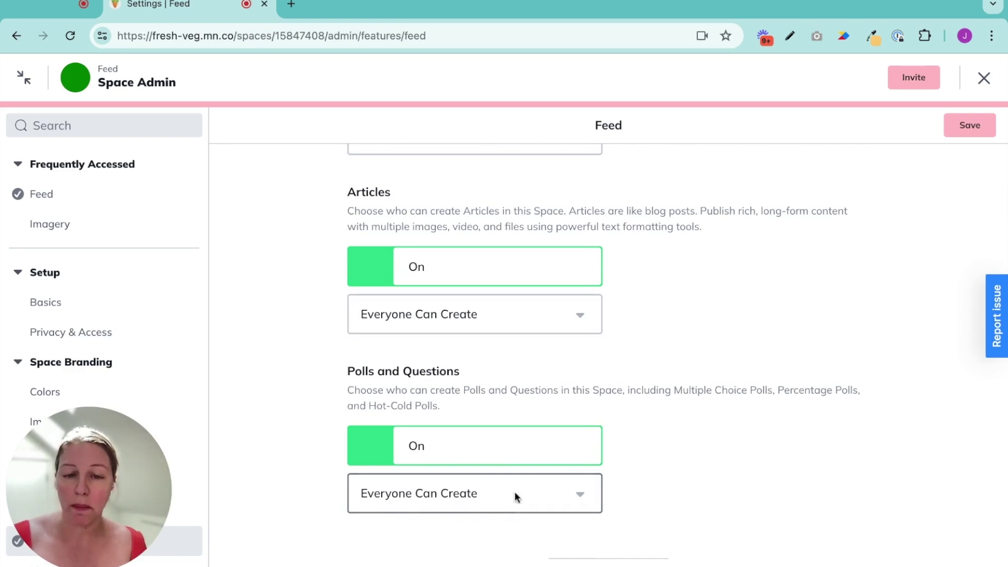
{"action": "scroll", "coordinate": [769, 452], "scroll_direction": "down", "scroll_amount": 6}
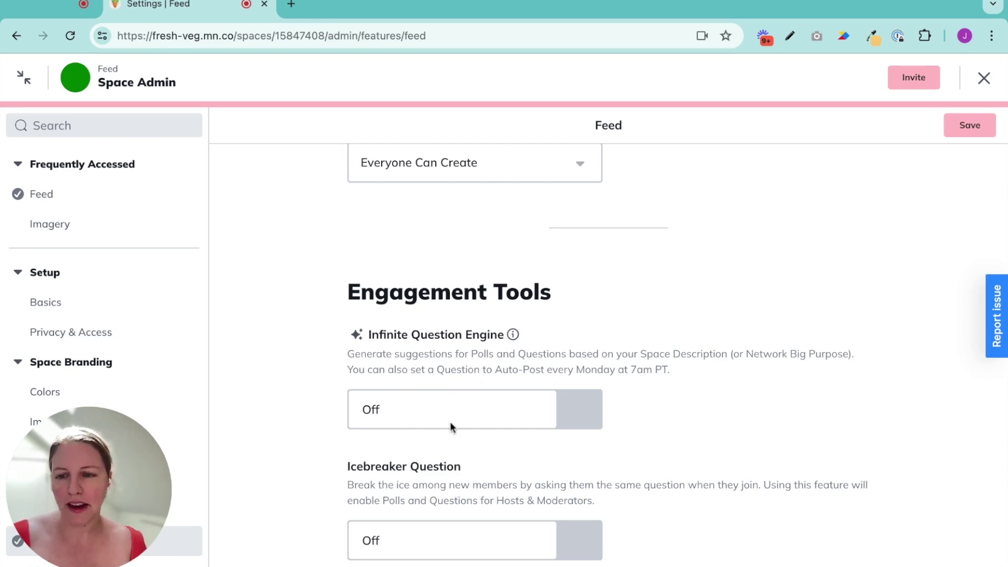
{"action": "left_click", "coordinate": [420, 410]}
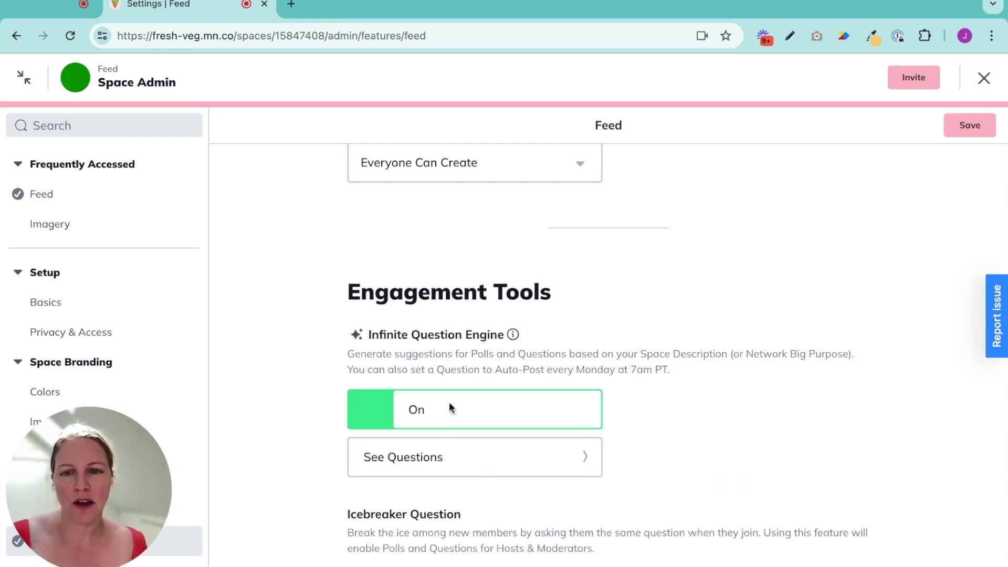
{"action": "left_click", "coordinate": [961, 127]}
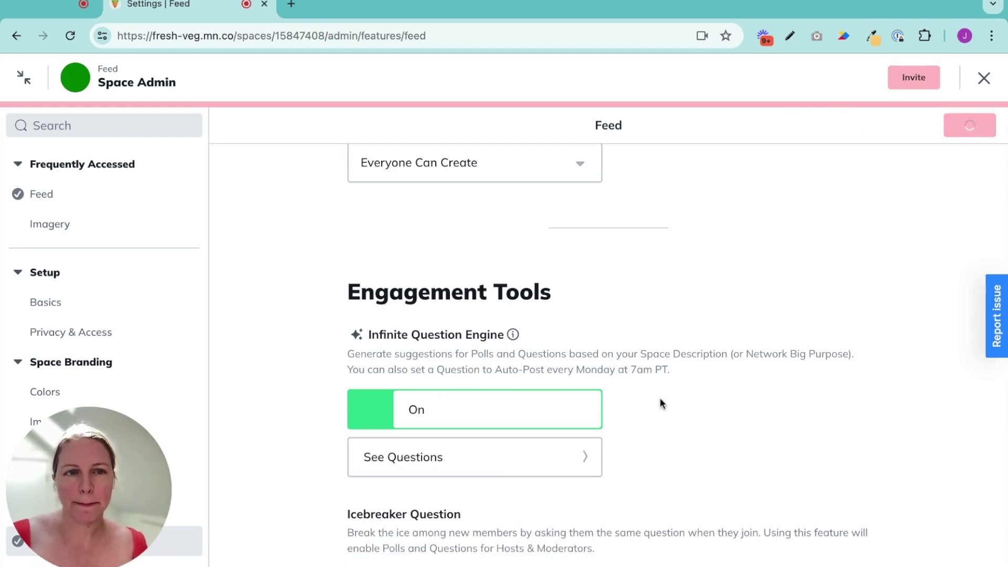
{"action": "left_click", "coordinate": [557, 466]}
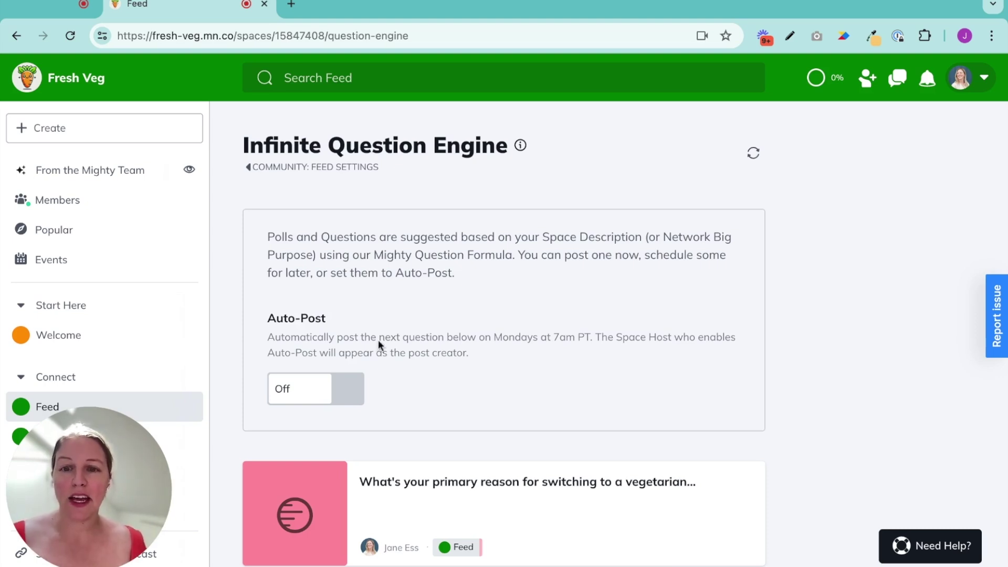
Step: Enable Auto-Post for suggested questions, then locate the Jul 15, 2024 next auto-post
{"action": "left_click", "coordinate": [298, 388]}
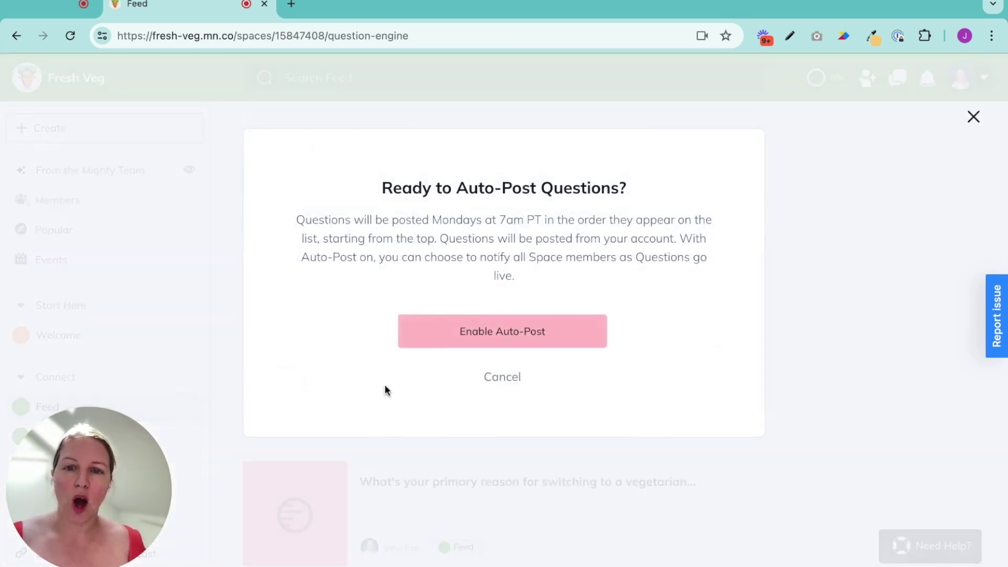
{"action": "left_click", "coordinate": [496, 335]}
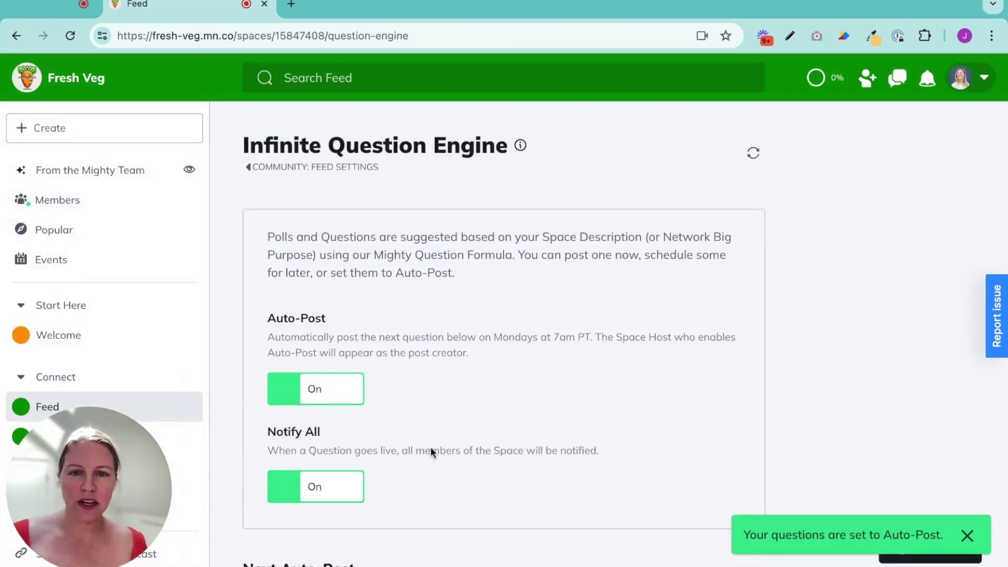
{"action": "scroll", "coordinate": [432, 457], "scroll_direction": "down", "scroll_amount": 1}
{"action": "scroll", "coordinate": [432, 460], "scroll_direction": "down", "scroll_amount": 3}
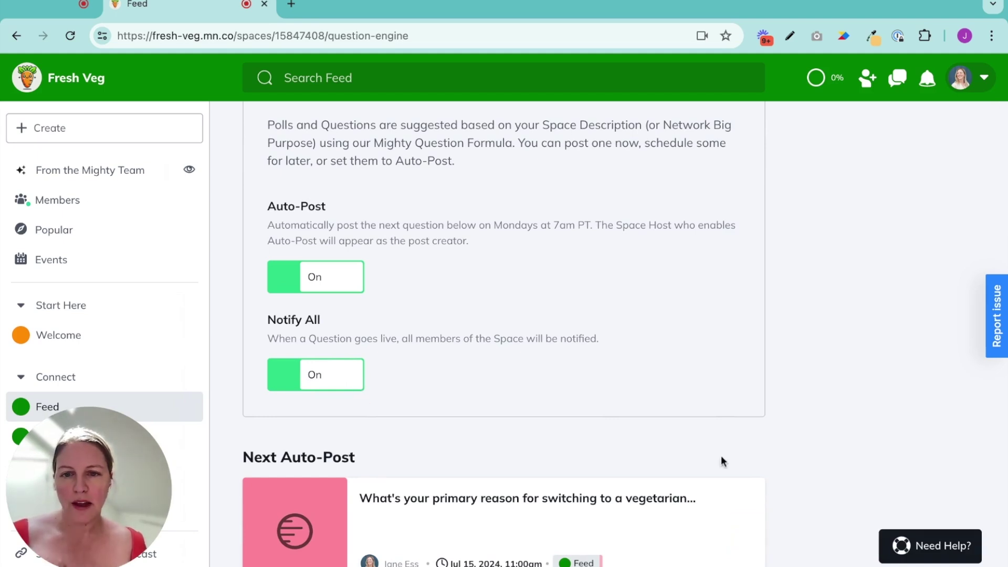
{"action": "scroll", "coordinate": [721, 455], "scroll_direction": "down", "scroll_amount": 2}
{"action": "left_click", "coordinate": [741, 487]}
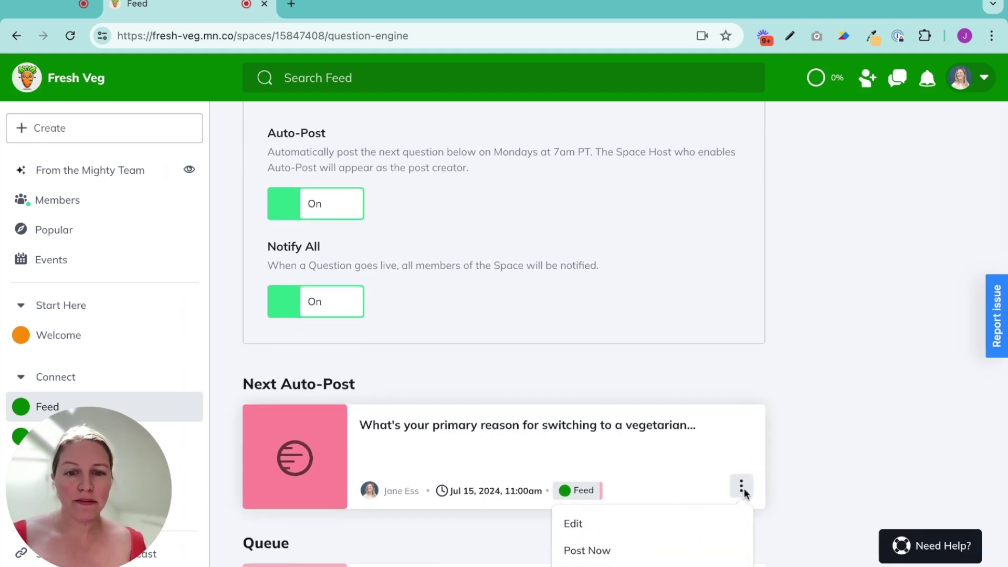
Step: Change 'primary' to 'main' in the next auto-post question and save it
{"action": "left_click", "coordinate": [597, 523]}
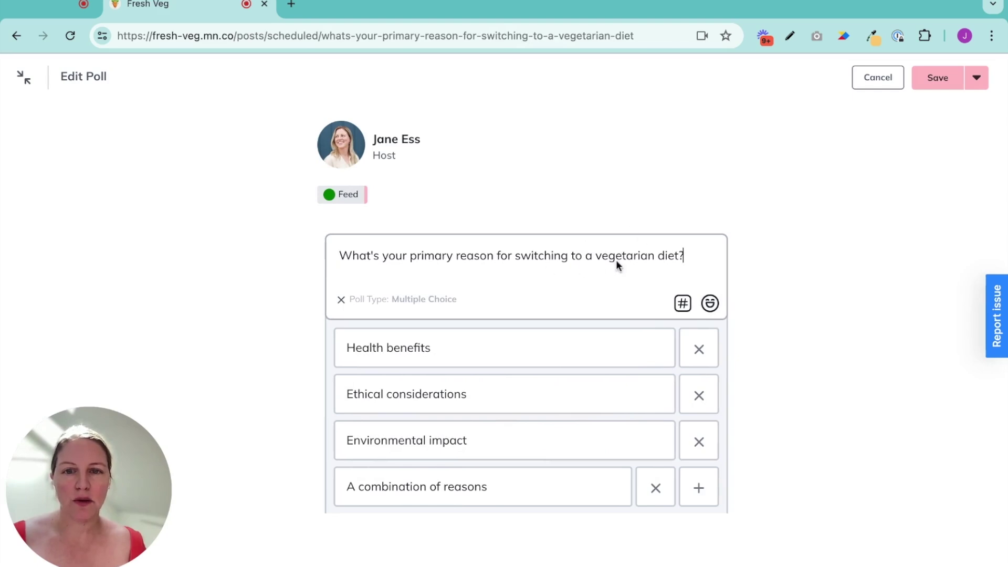
{"action": "left_click_drag", "start_coordinate": [459, 258], "coordinate": [410, 255]}
{"action": "key", "text": "BackSpace"}
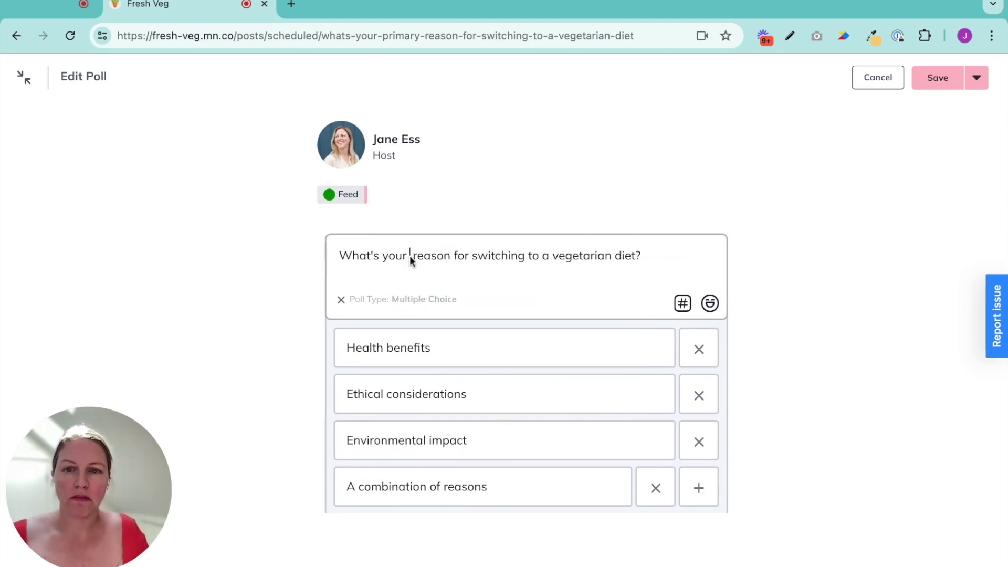
{"action": "type", "text": "main"}
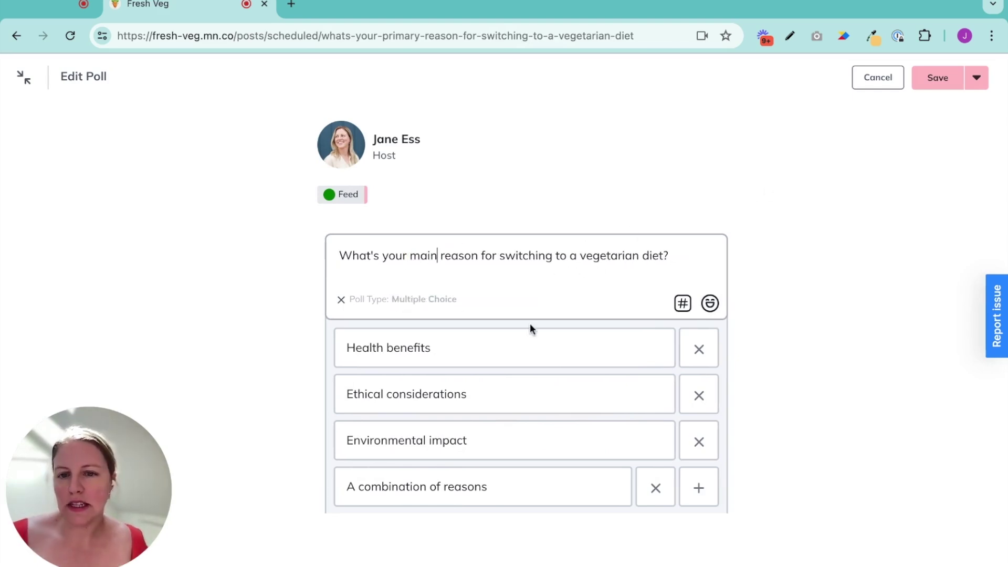
{"action": "left_click", "coordinate": [925, 82]}
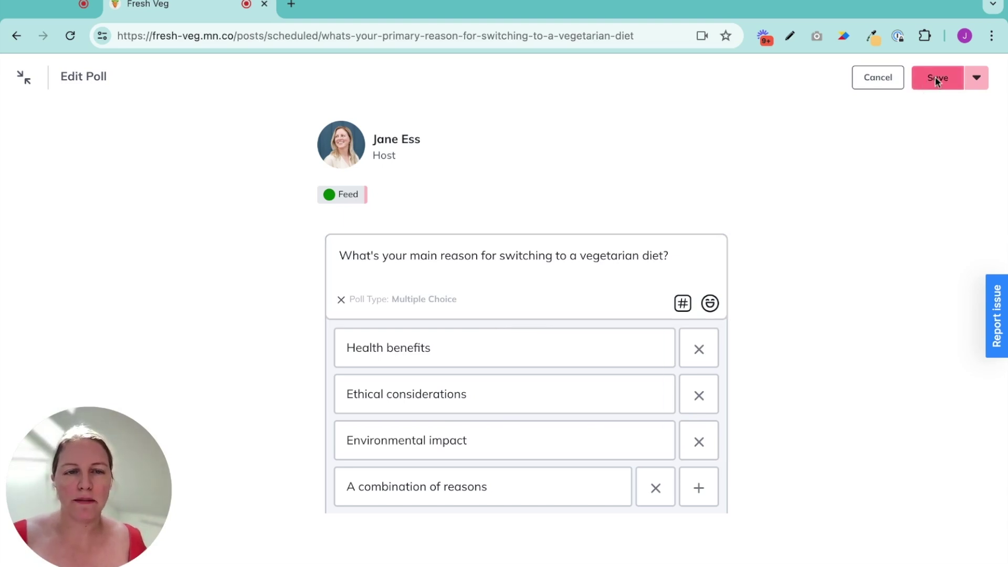
{"action": "scroll", "coordinate": [876, 285], "scroll_direction": "down", "scroll_amount": 5}
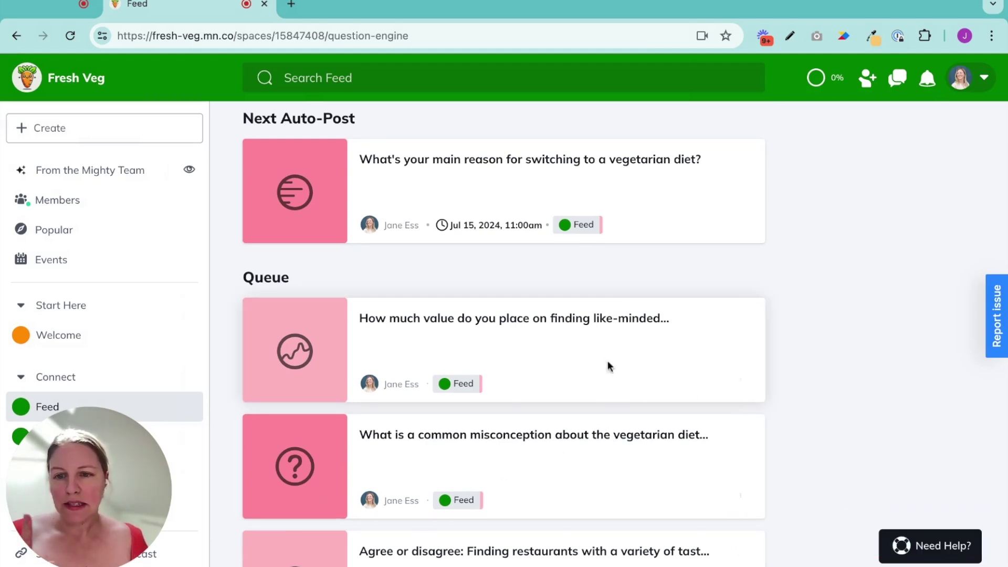
Step: Delete the first queued poll from the Question Engine queue
{"action": "left_click", "coordinate": [740, 379]}
{"action": "scroll", "coordinate": [613, 483], "scroll_direction": "down", "scroll_amount": 1}
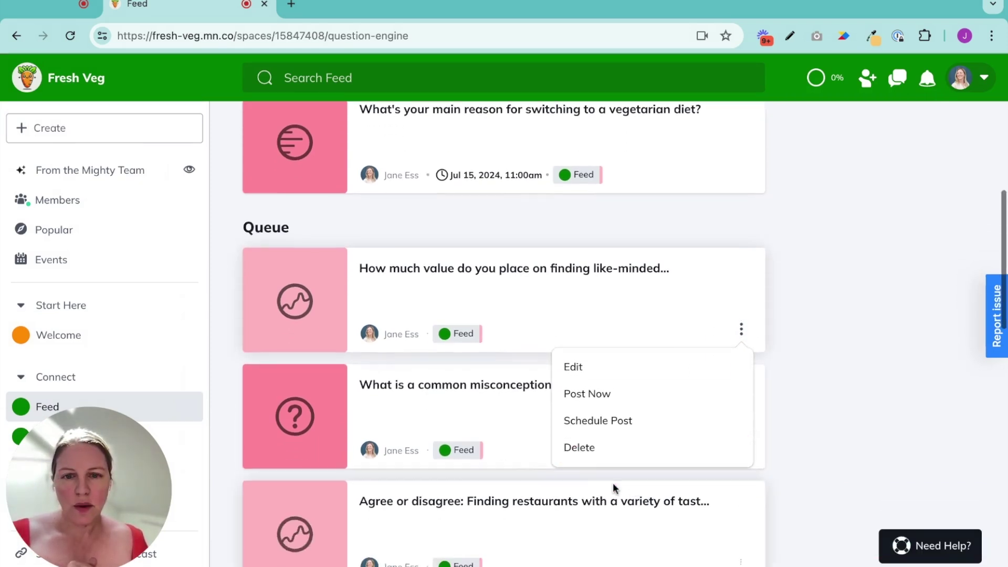
{"action": "left_click", "coordinate": [579, 451]}
{"action": "left_click", "coordinate": [531, 251]}
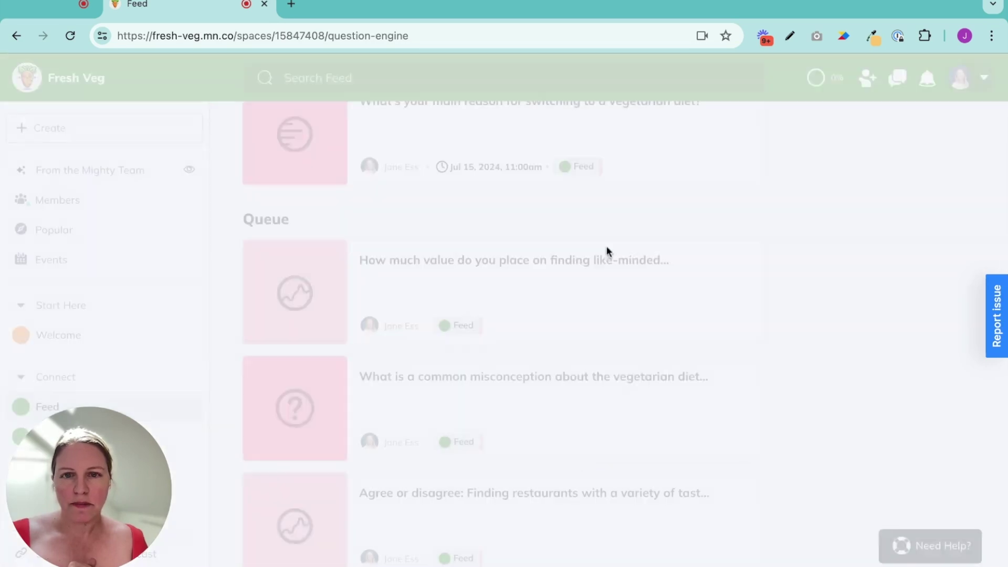
Step: Turn Auto-Post back off for the queued questions
{"action": "scroll", "coordinate": [802, 346], "scroll_direction": "up", "scroll_amount": 6}
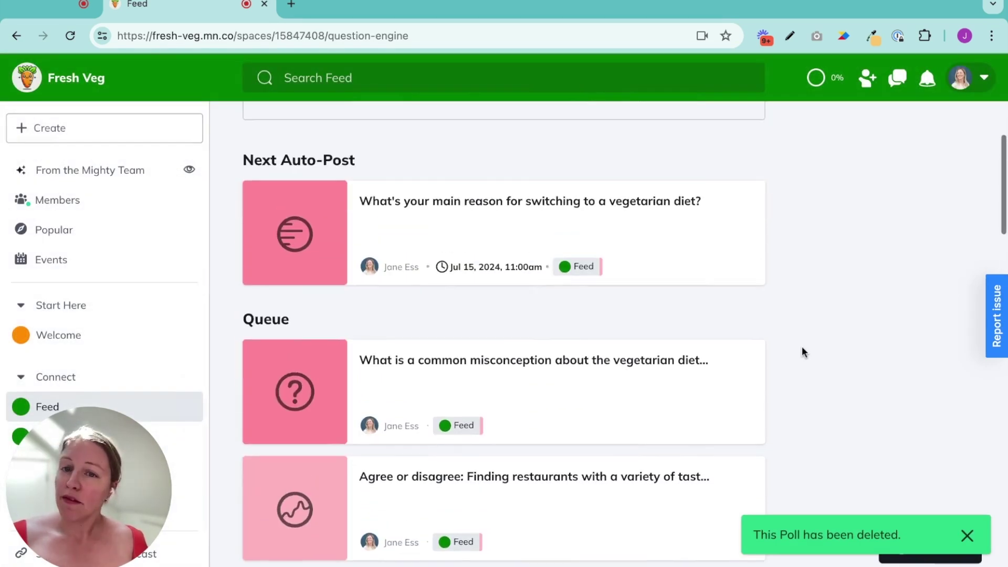
{"action": "left_click", "coordinate": [293, 184]}
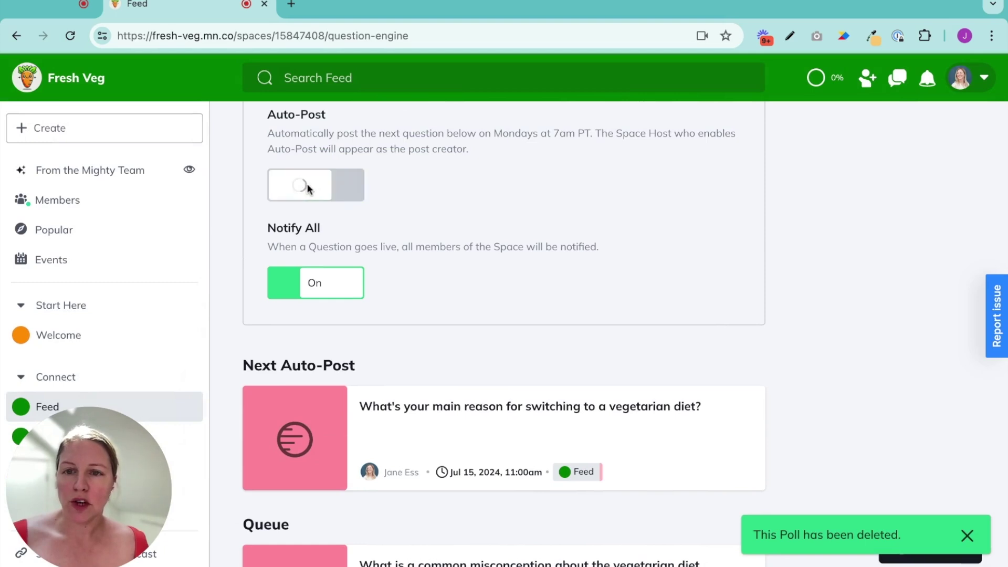
{"action": "scroll", "coordinate": [741, 383], "scroll_direction": "down", "scroll_amount": 2}
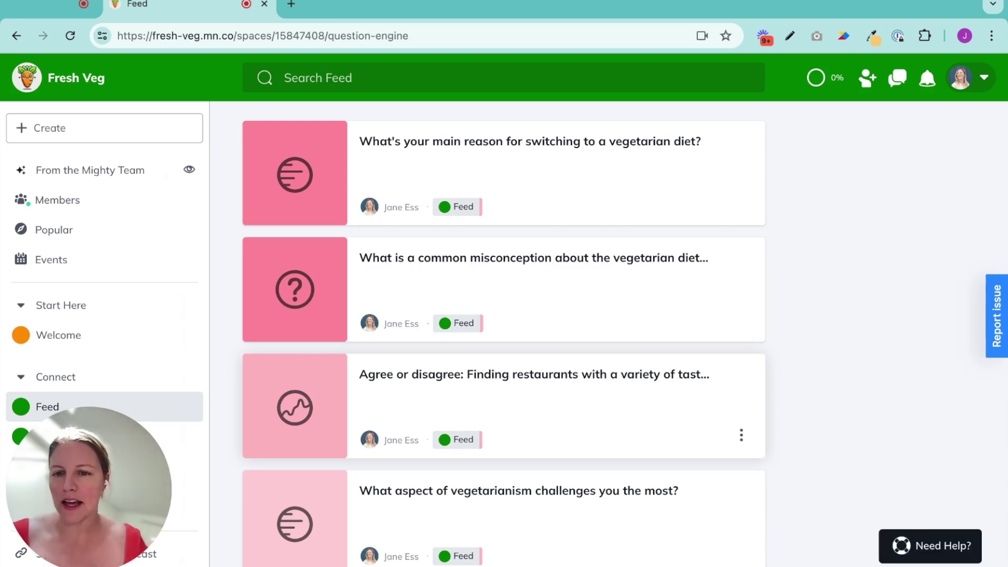
{"action": "scroll", "coordinate": [794, 389], "scroll_direction": "down", "scroll_amount": 3}
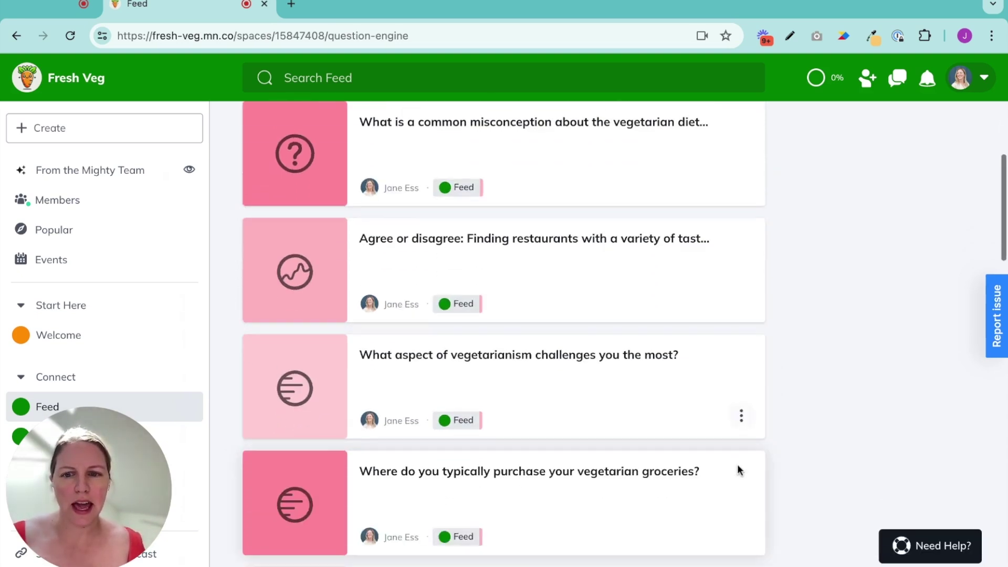
Step: Schedule 'What aspect of vegetarianism challenges you the most?' for Jul 11, 2024 at 5:00pm, skipping member notification
{"action": "left_click", "coordinate": [741, 414]}
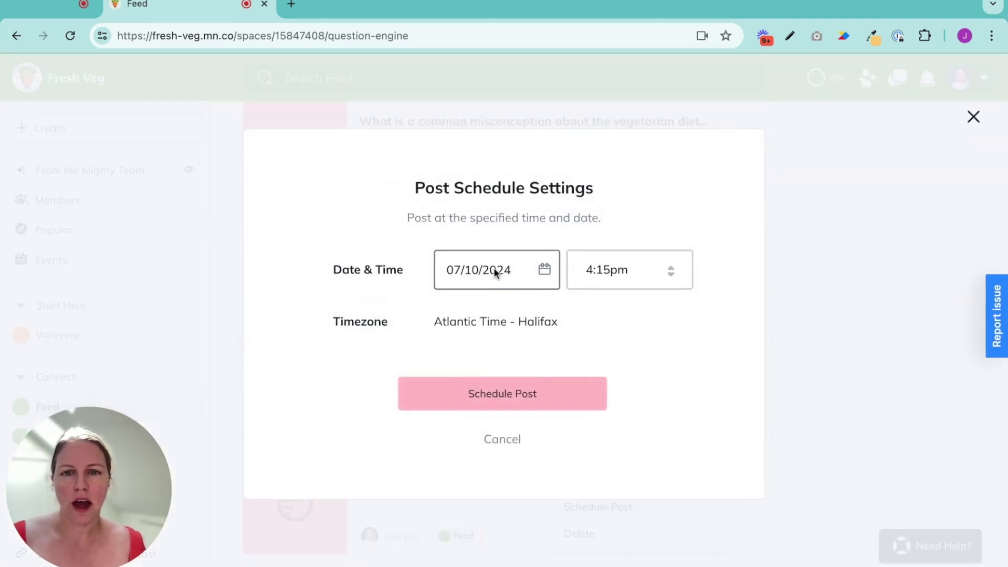
{"action": "left_click", "coordinate": [496, 272]}
{"action": "left_click", "coordinate": [527, 377]}
{"action": "left_click", "coordinate": [610, 271]}
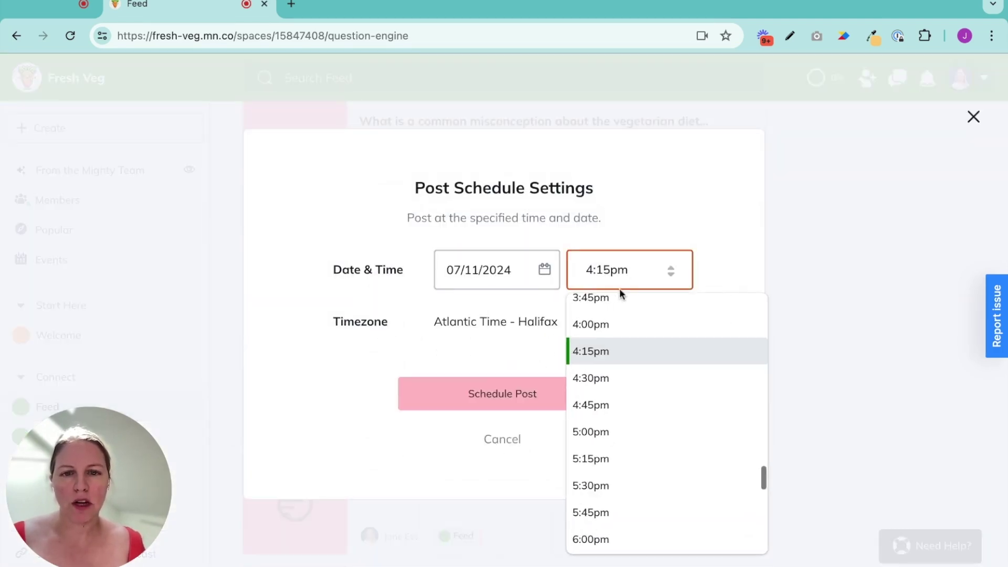
{"action": "left_click", "coordinate": [596, 427]}
{"action": "left_click", "coordinate": [517, 394]}
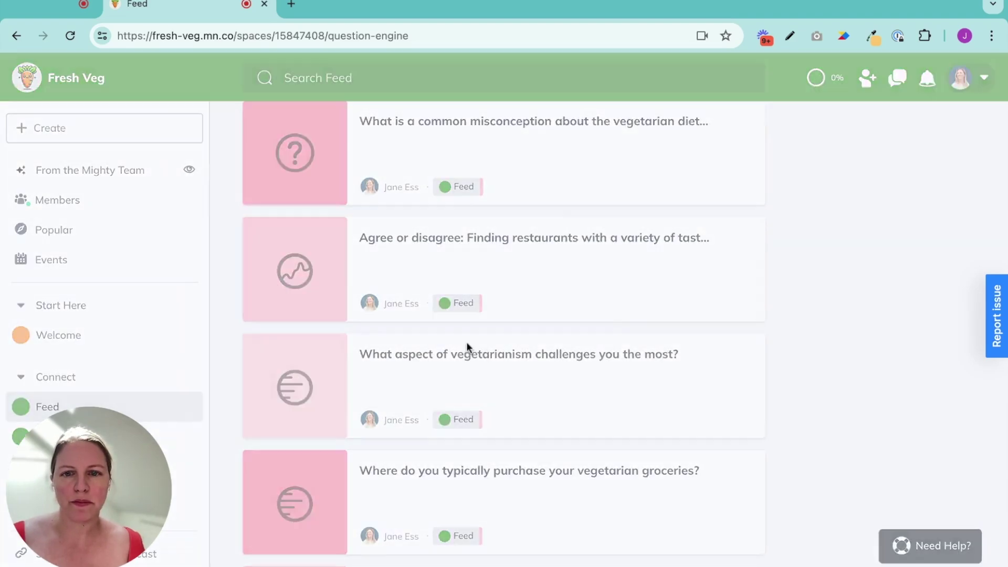
{"action": "left_click", "coordinate": [508, 379]}
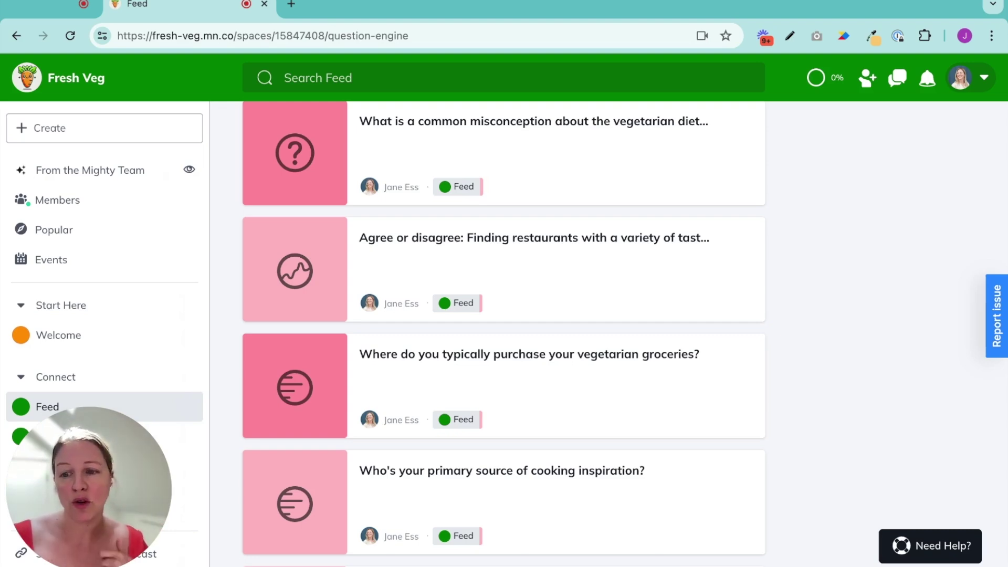
{"action": "scroll", "coordinate": [761, 350], "scroll_direction": "down", "scroll_amount": 10}
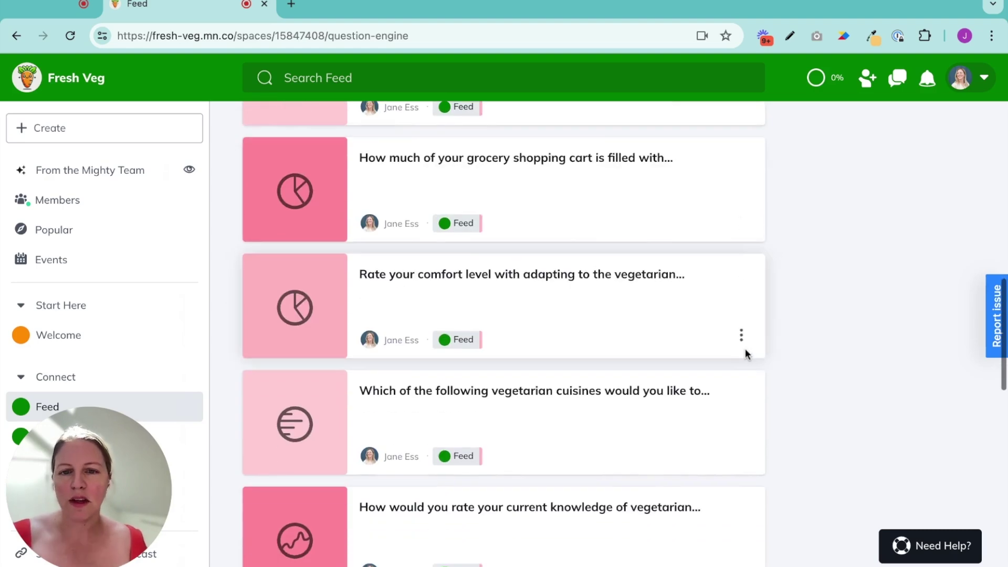
{"action": "scroll", "coordinate": [745, 349], "scroll_direction": "down", "scroll_amount": 2}
{"action": "scroll", "coordinate": [765, 350], "scroll_direction": "down", "scroll_amount": 9}
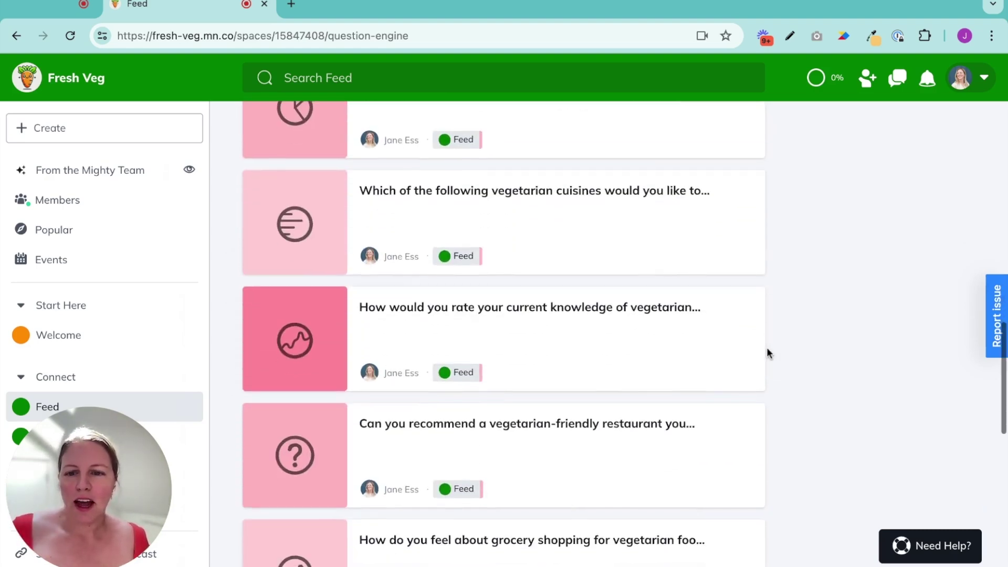
{"action": "scroll", "coordinate": [816, 358], "scroll_direction": "down", "scroll_amount": 4}
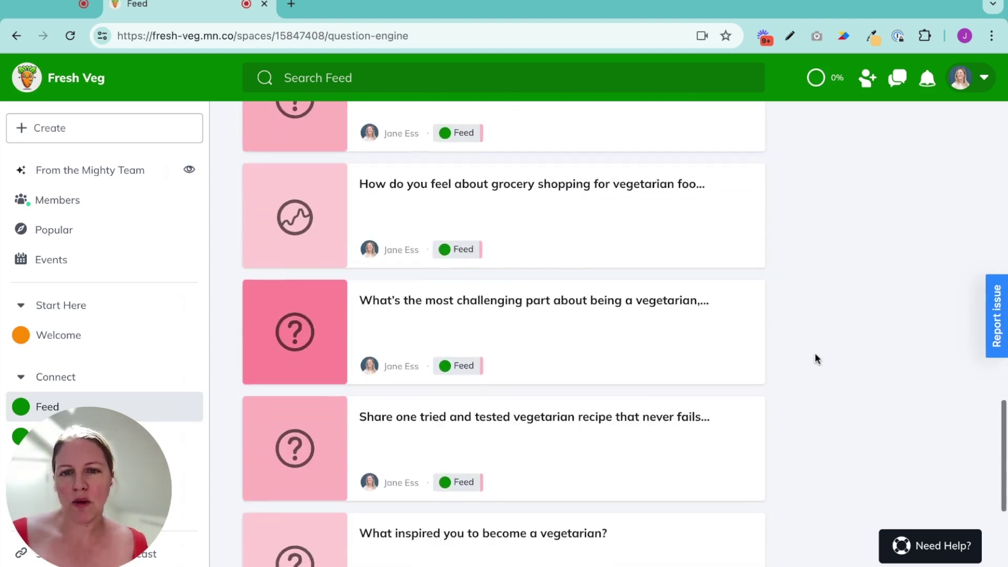
{"action": "scroll", "coordinate": [814, 357], "scroll_direction": "up", "scroll_amount": 20}
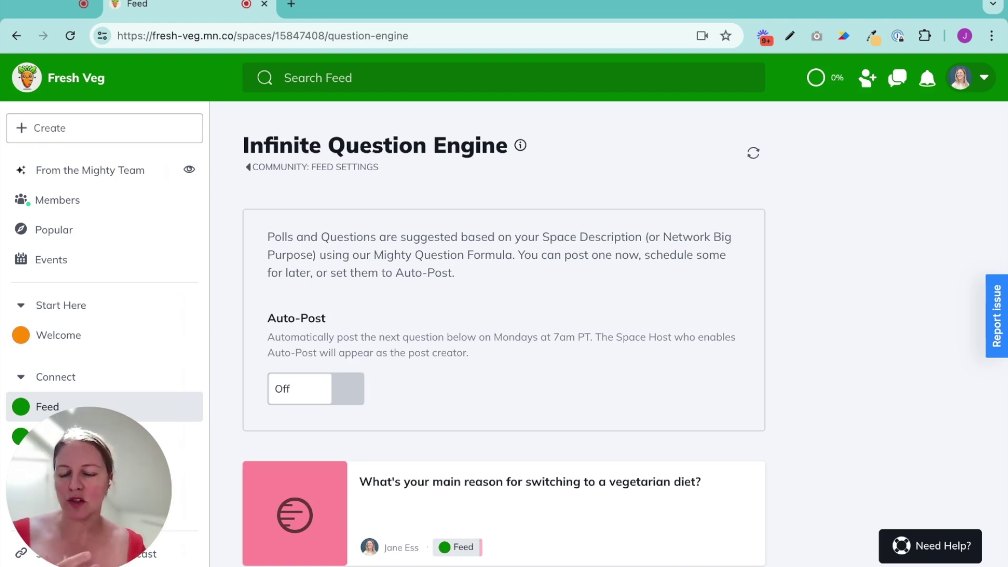
Step: From the Feed space, open its admin Engagement Tools and start a new icebreaker question
{"action": "left_click", "coordinate": [54, 410]}
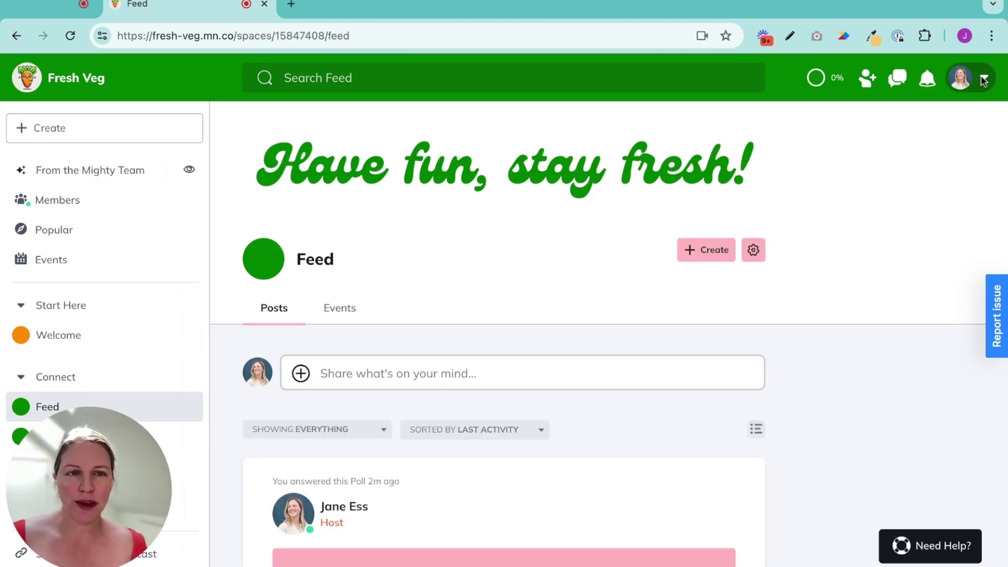
{"action": "left_click", "coordinate": [754, 251]}
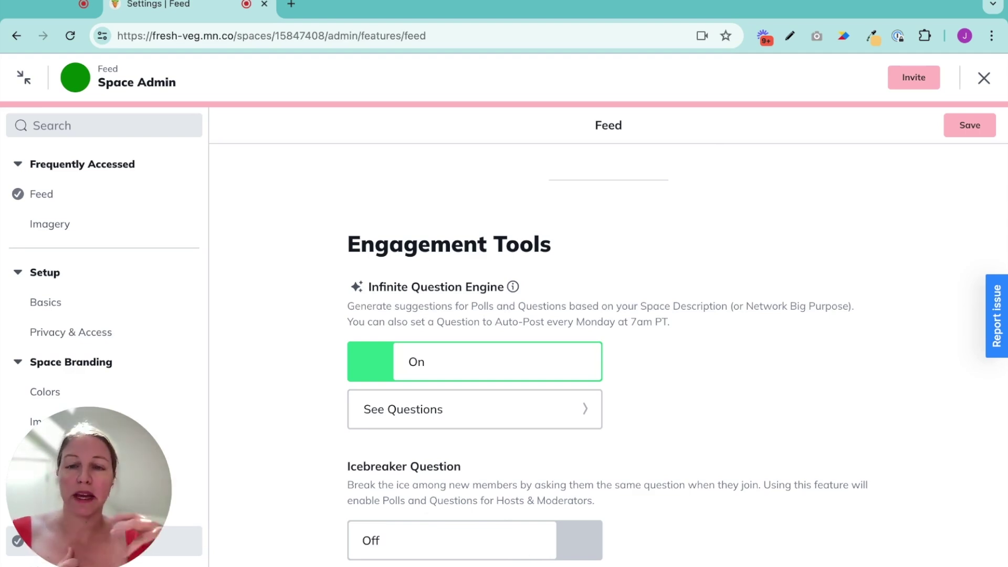
{"action": "left_click", "coordinate": [536, 545]}
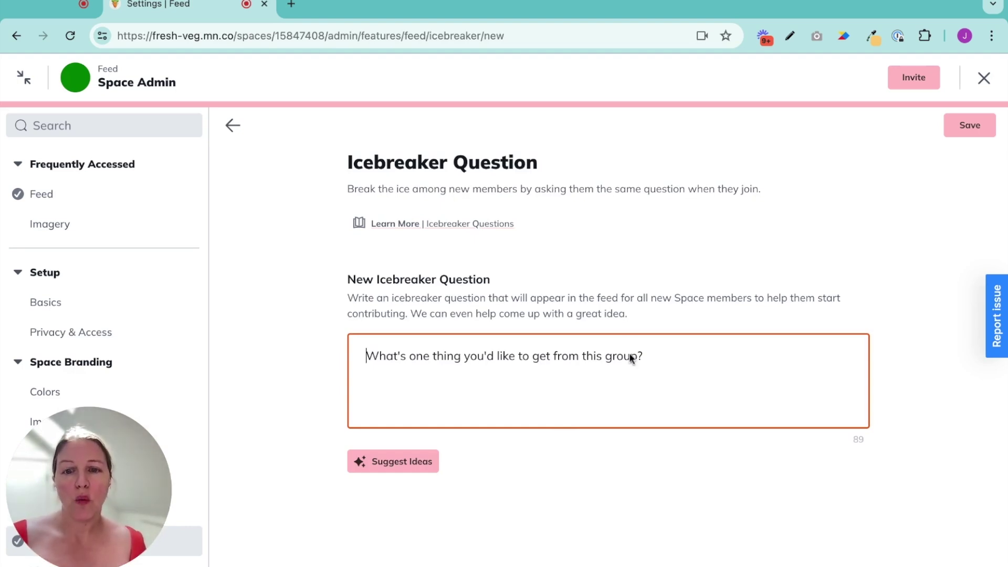
Step: Use the AI suggestion 'What's your go-to vegetarian comfort food?' as the Feed's icebreaker and save
{"action": "left_click", "coordinate": [418, 455]}
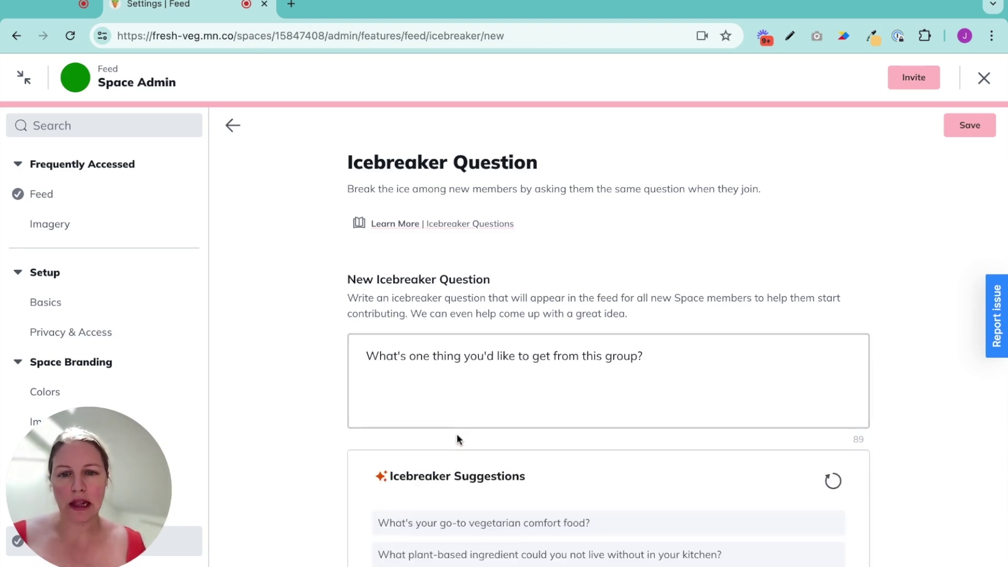
{"action": "scroll", "coordinate": [457, 439], "scroll_direction": "down", "scroll_amount": 3}
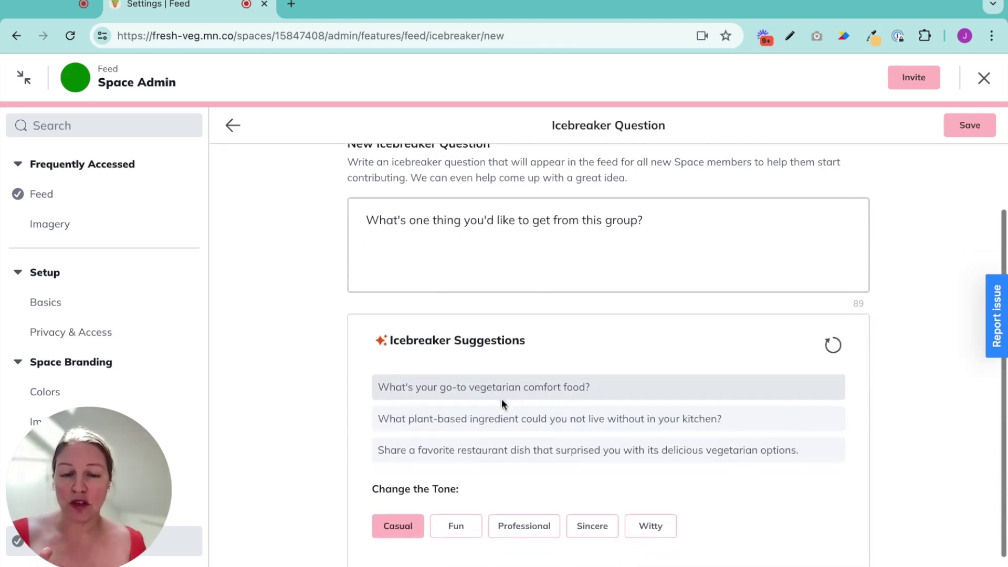
{"action": "scroll", "coordinate": [553, 398], "scroll_direction": "down", "scroll_amount": 1}
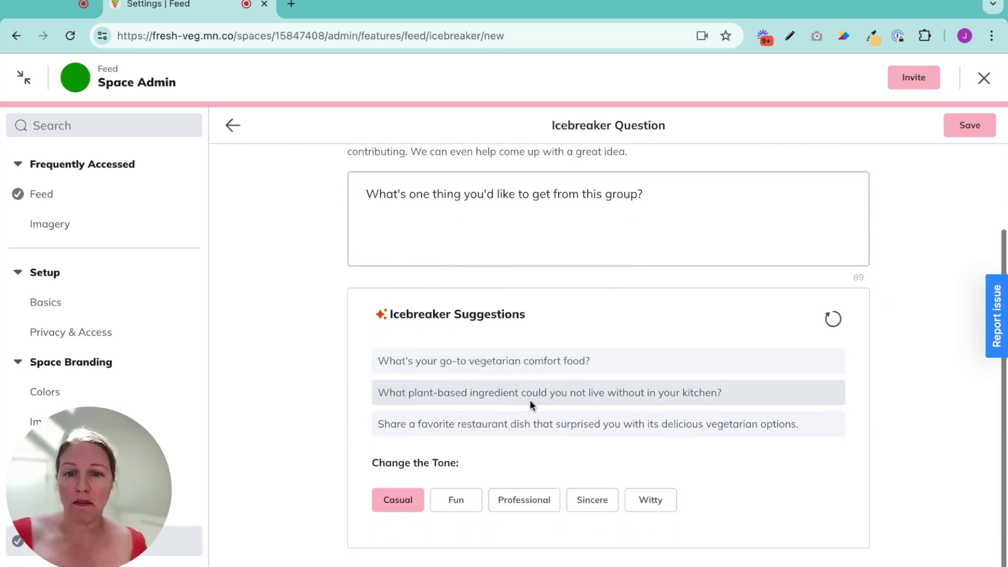
{"action": "left_click", "coordinate": [531, 358]}
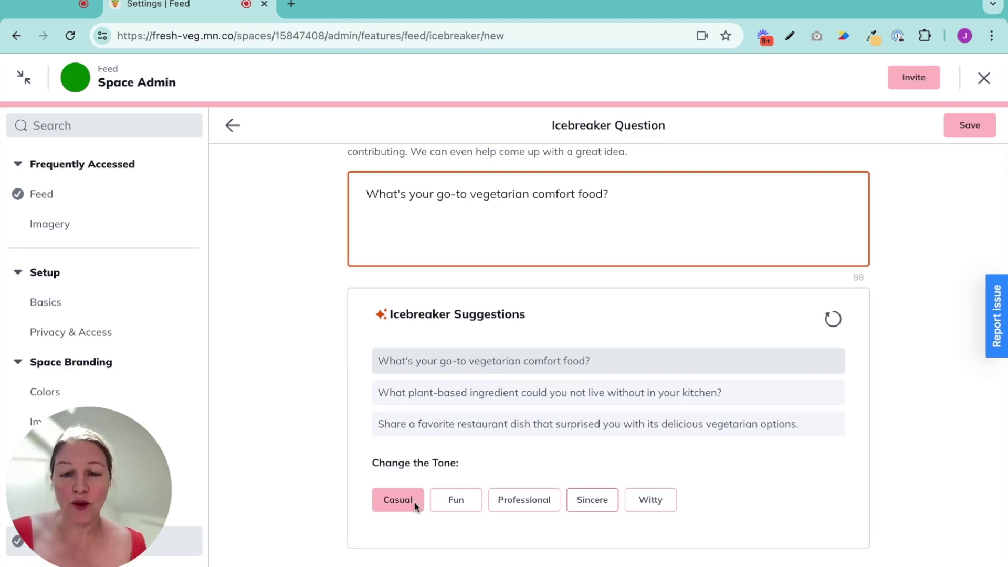
{"action": "left_click", "coordinate": [971, 127]}
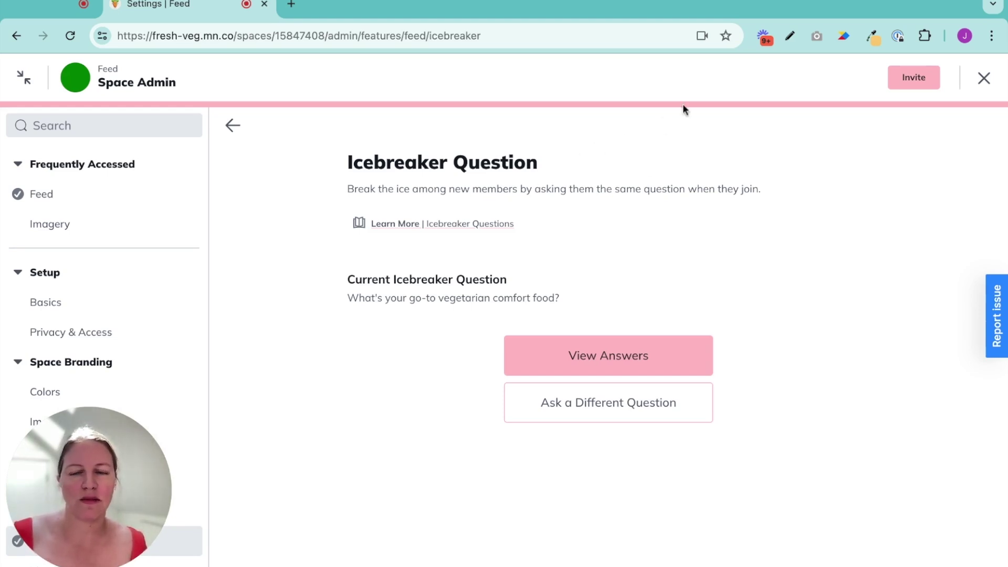
Step: Close the Feed space settings and return to the Feed
{"action": "left_click", "coordinate": [985, 79]}
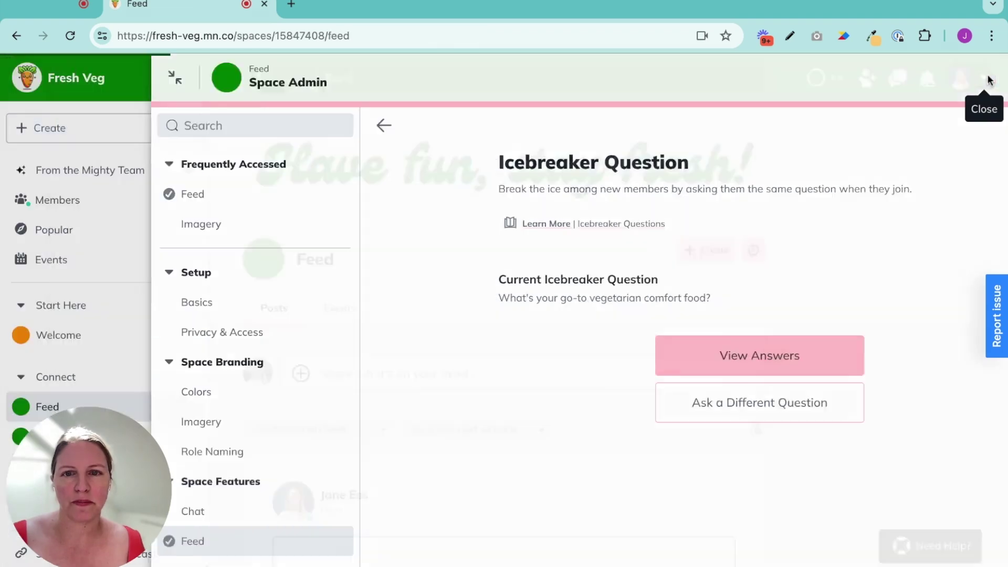
{"action": "scroll", "coordinate": [792, 454], "scroll_direction": "down", "scroll_amount": 4}
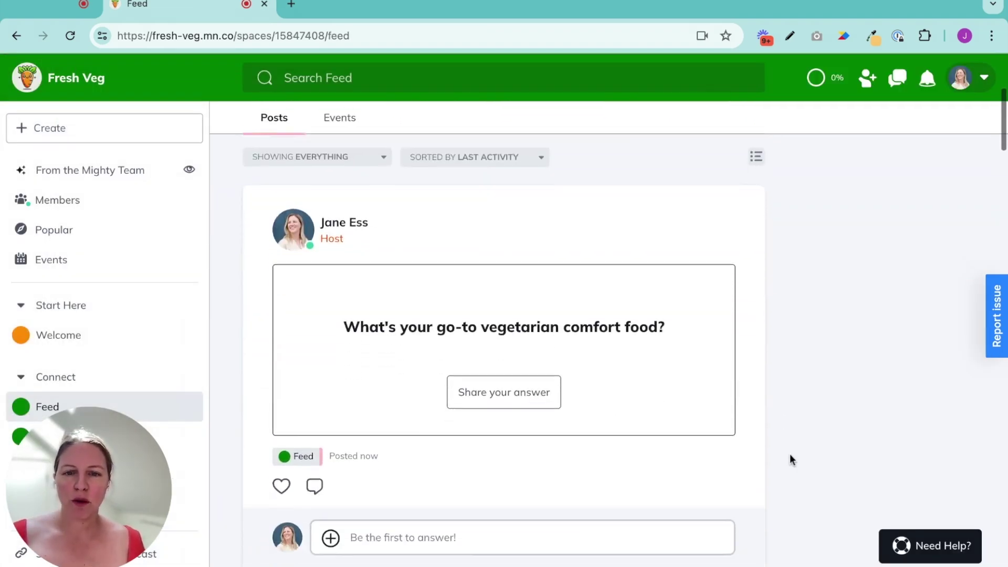
{"action": "scroll", "coordinate": [791, 460], "scroll_direction": "down", "scroll_amount": 3}
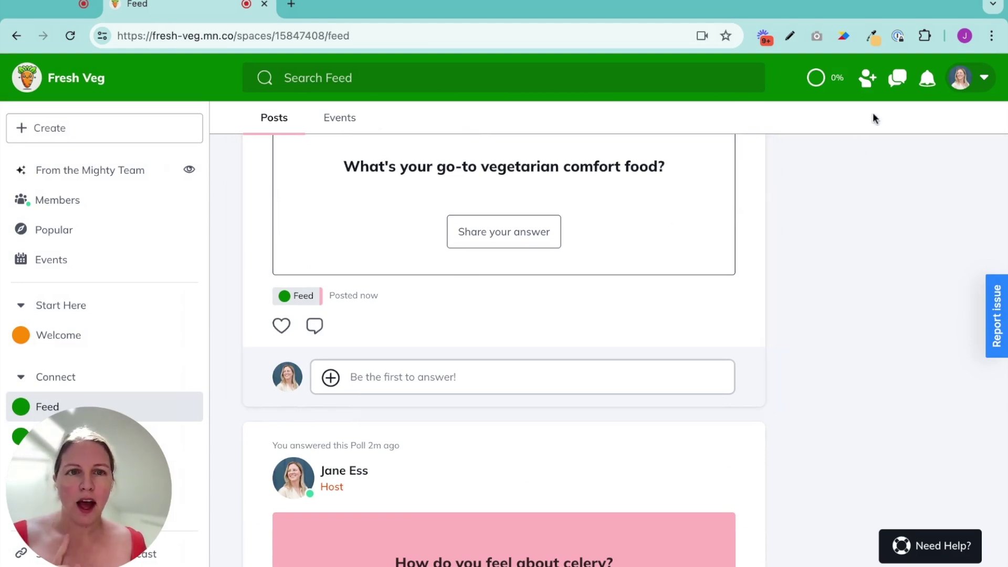
Step: Open the network Admin settings from the account menu and go to AI Features
{"action": "left_click", "coordinate": [960, 78]}
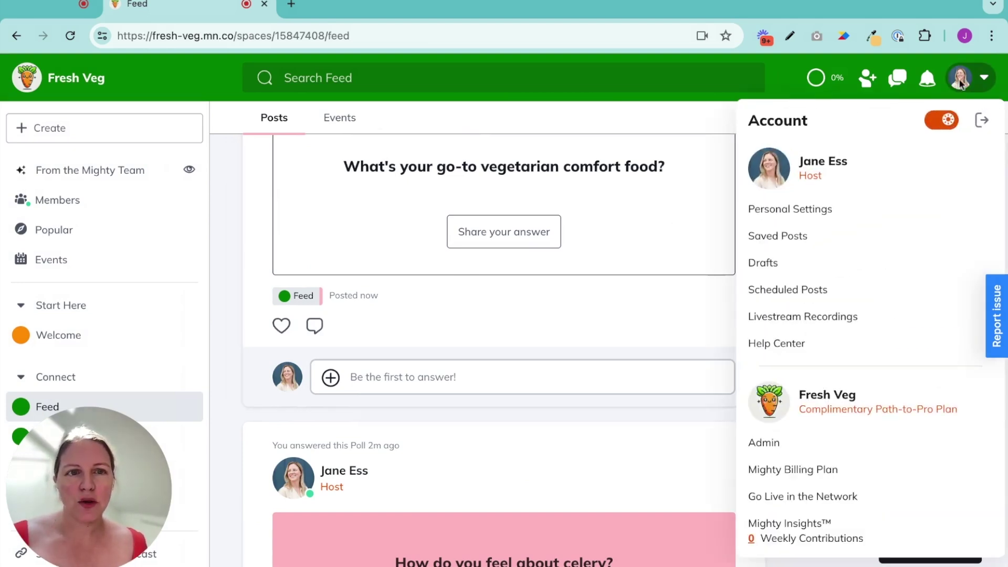
{"action": "left_click", "coordinate": [768, 444]}
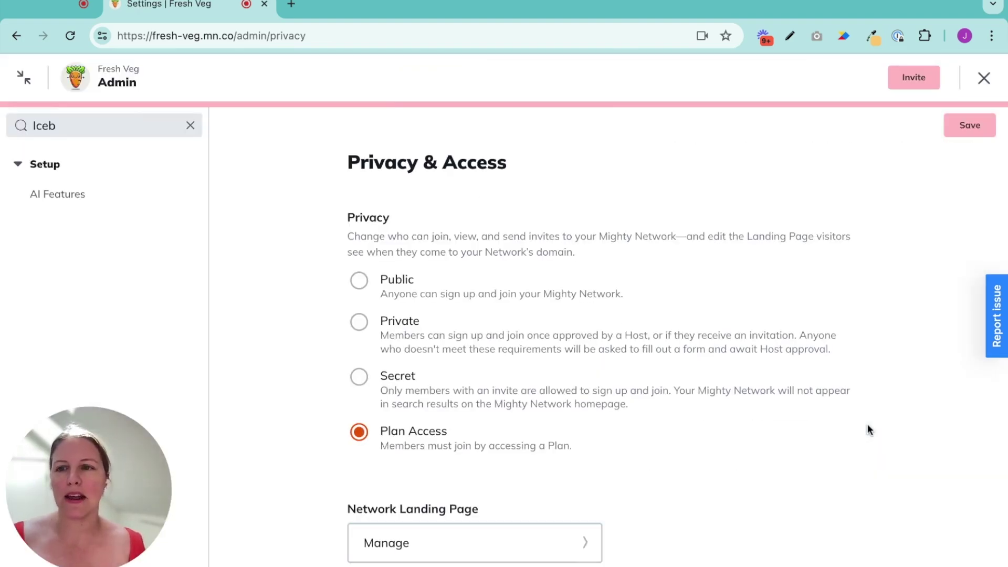
{"action": "left_click", "coordinate": [191, 125]}
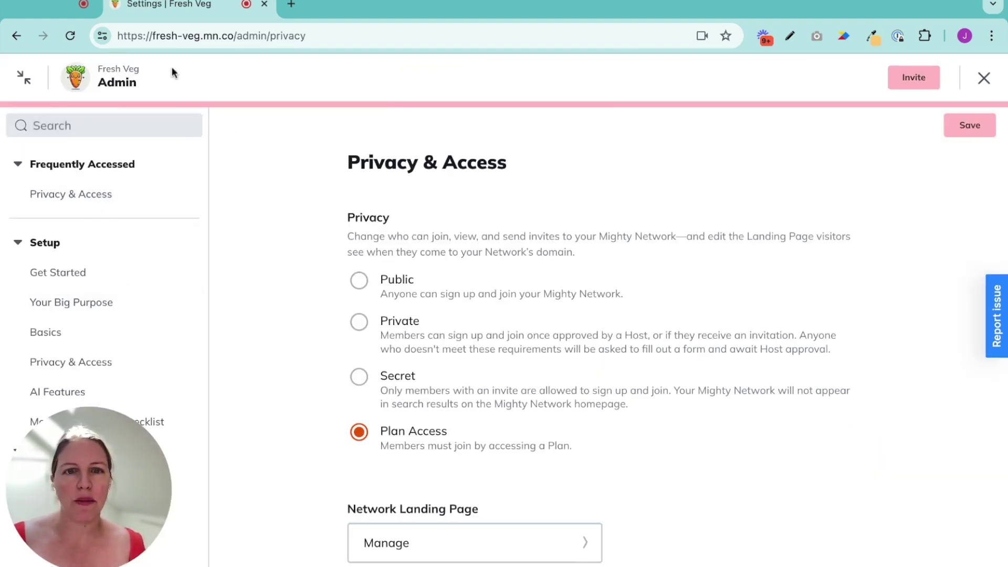
{"action": "scroll", "coordinate": [67, 202], "scroll_direction": "down", "scroll_amount": 3}
{"action": "scroll", "coordinate": [143, 223], "scroll_direction": "down", "scroll_amount": 1}
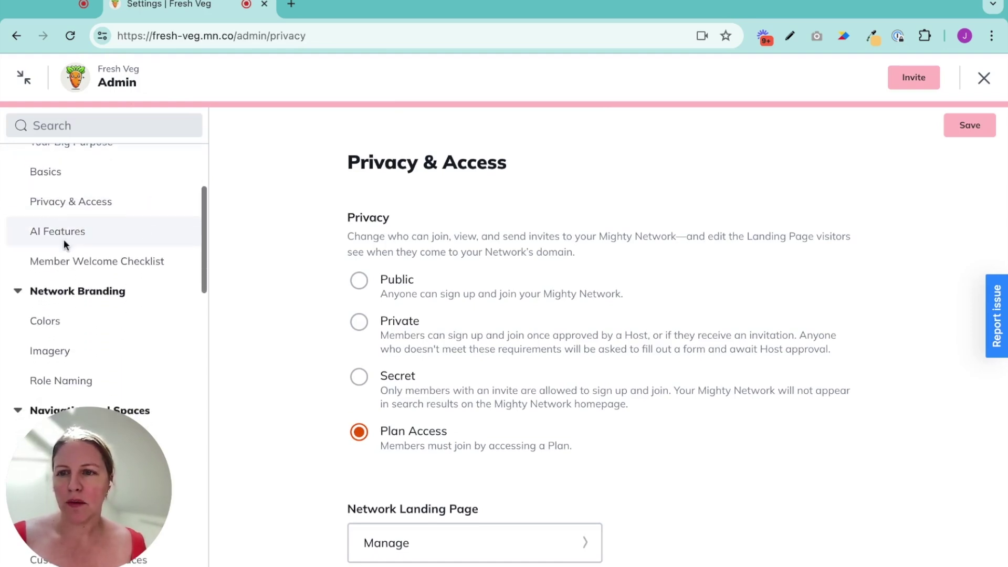
{"action": "left_click", "coordinate": [59, 231]}
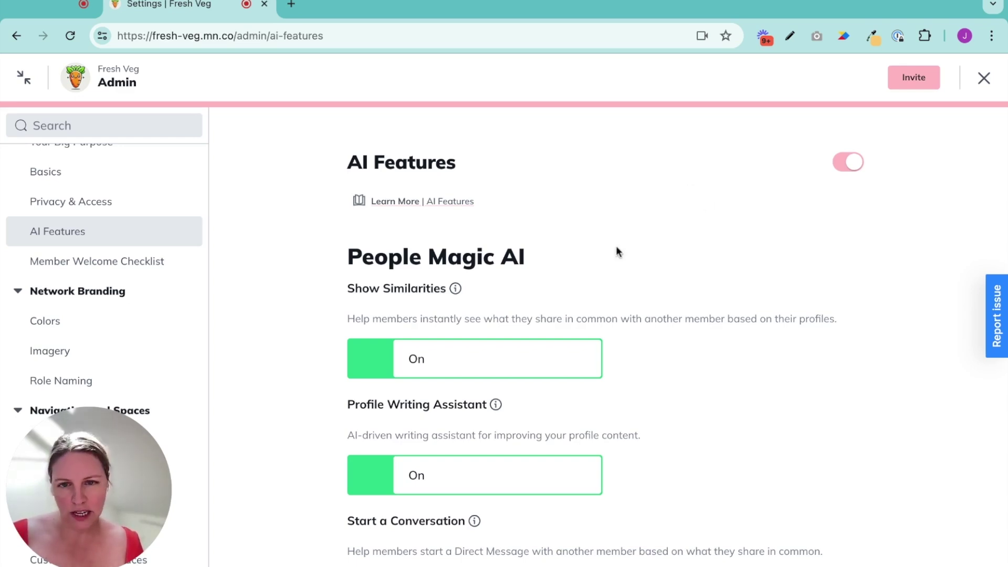
Step: Highlight the People Magic AI heading and review its options below
{"action": "triple_click", "coordinate": [347, 263]}
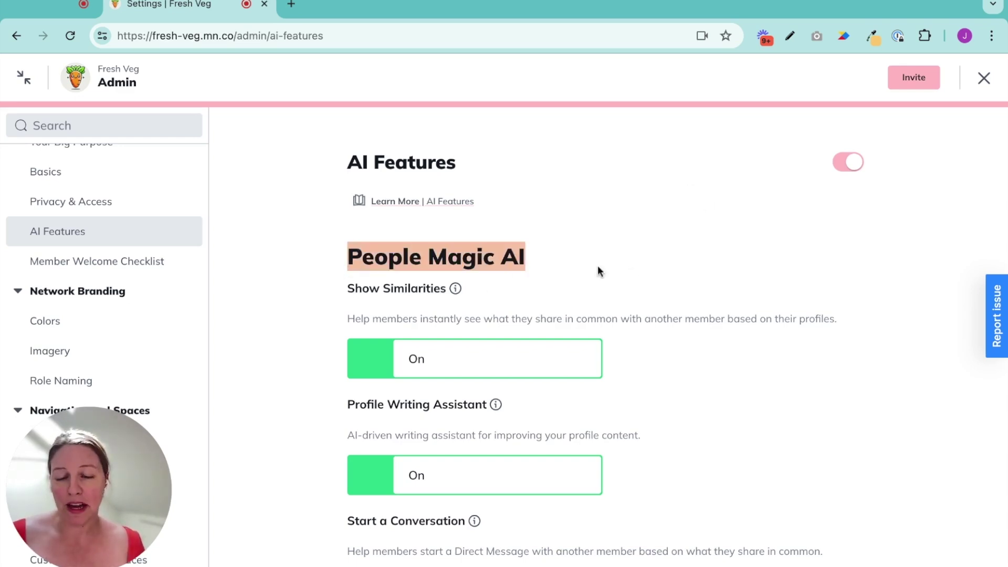
{"action": "scroll", "coordinate": [639, 269], "scroll_direction": "down", "scroll_amount": 2}
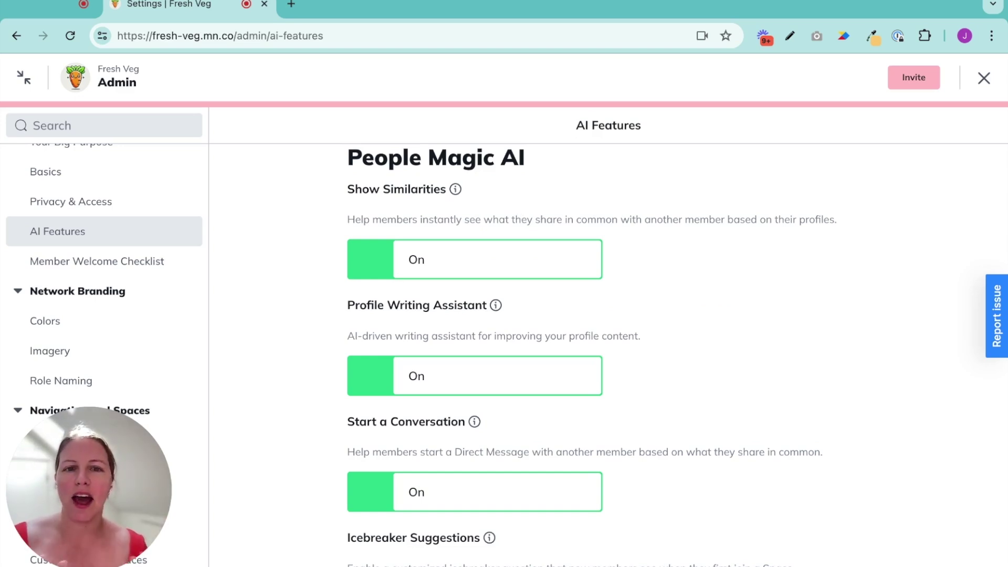
{"action": "scroll", "coordinate": [700, 301], "scroll_direction": "down", "scroll_amount": 2}
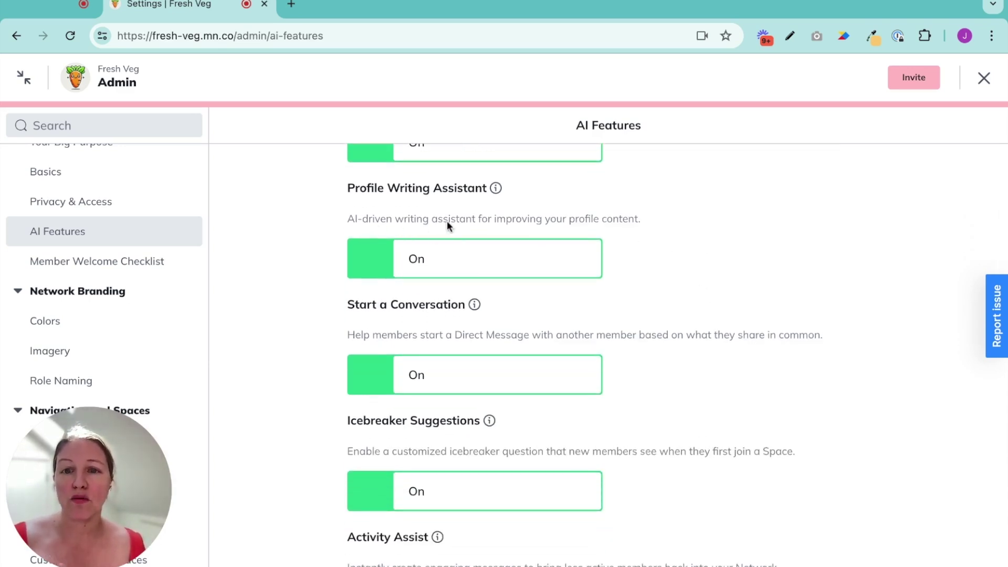
{"action": "scroll", "coordinate": [642, 298], "scroll_direction": "down", "scroll_amount": 1}
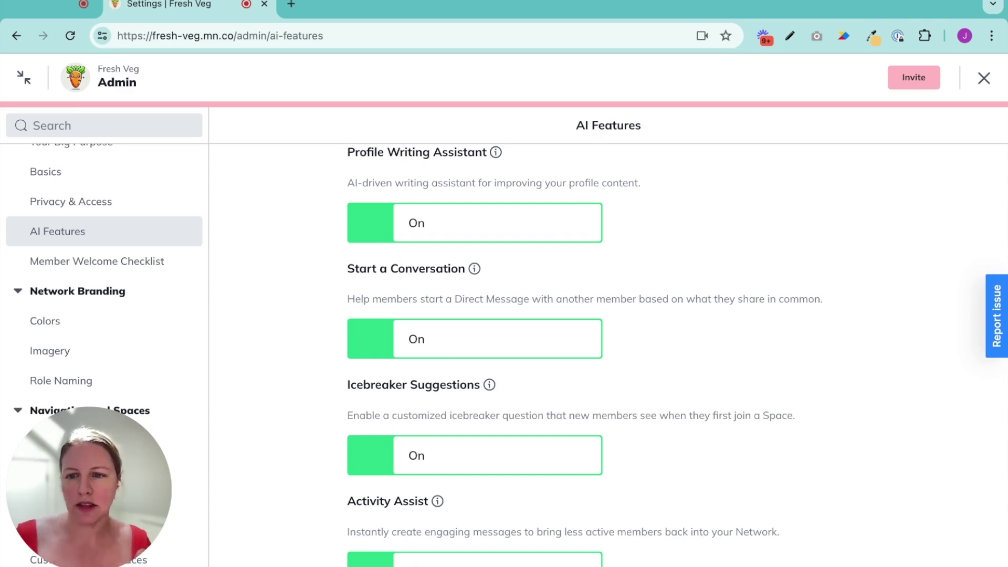
{"action": "scroll", "coordinate": [583, 295], "scroll_direction": "down", "scroll_amount": 4}
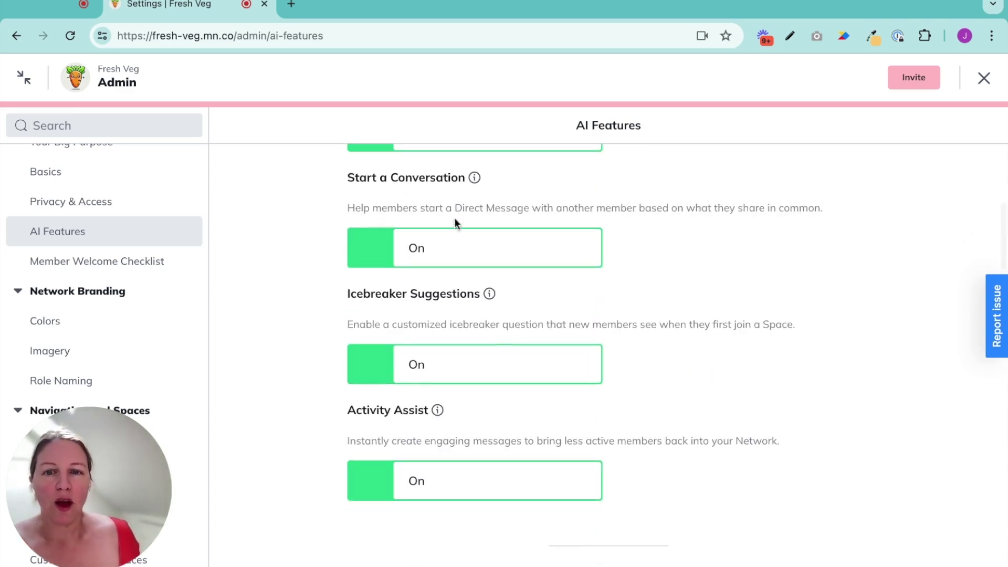
{"action": "scroll", "coordinate": [457, 220], "scroll_direction": "down", "scroll_amount": 1}
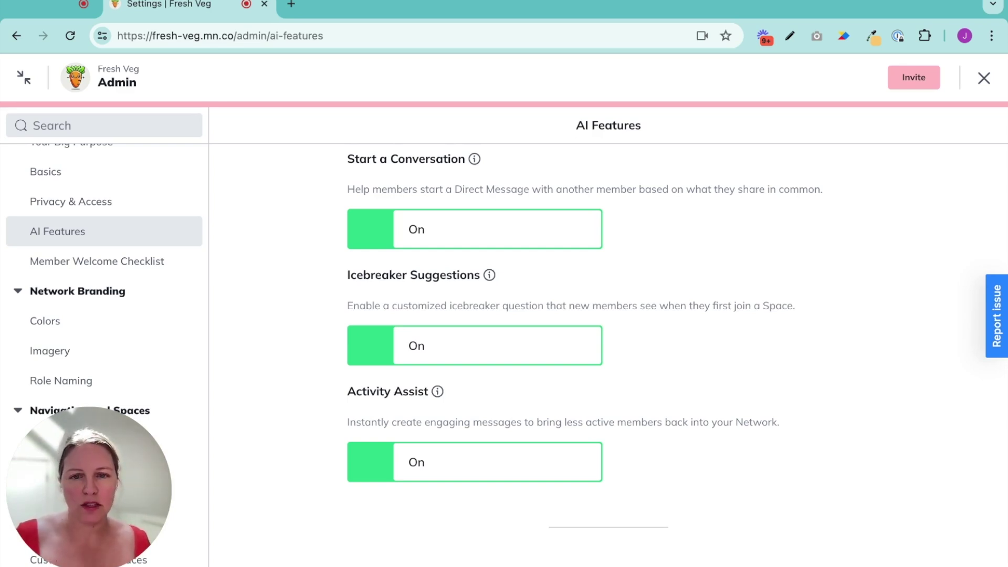
{"action": "scroll", "coordinate": [381, 221], "scroll_direction": "down", "scroll_amount": 2}
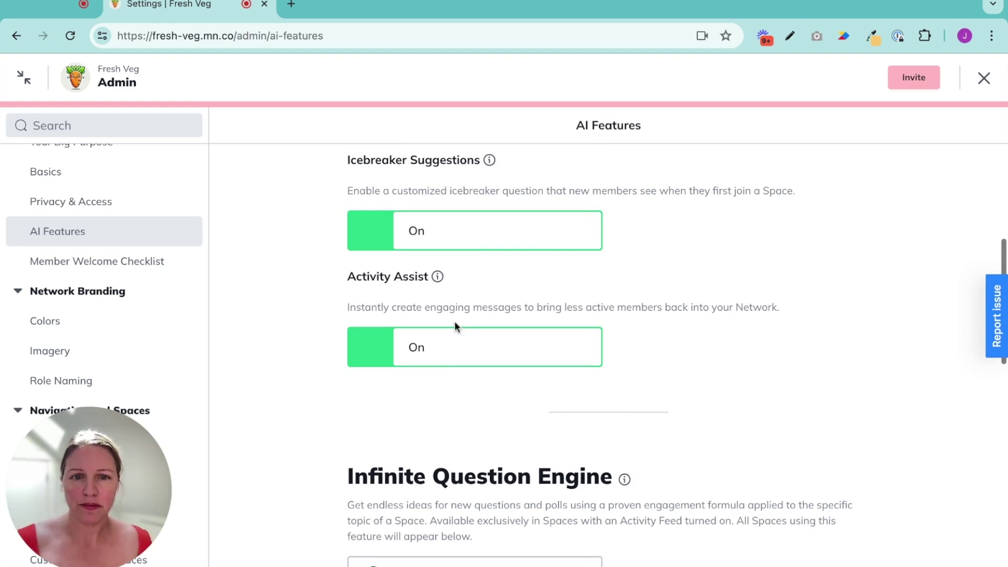
{"action": "scroll", "coordinate": [454, 321], "scroll_direction": "down", "scroll_amount": 2}
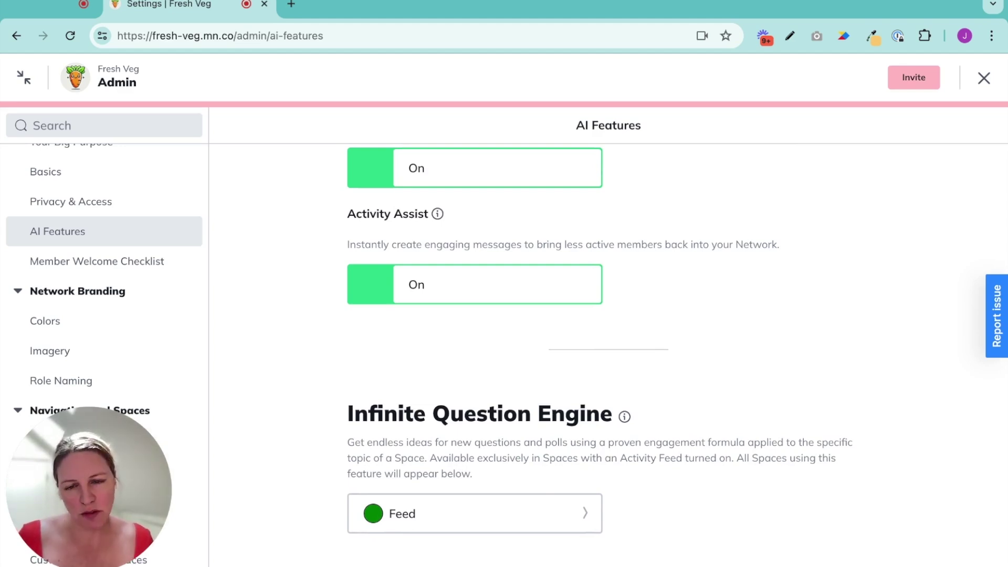
{"action": "scroll", "coordinate": [518, 395], "scroll_direction": "down", "scroll_amount": 2}
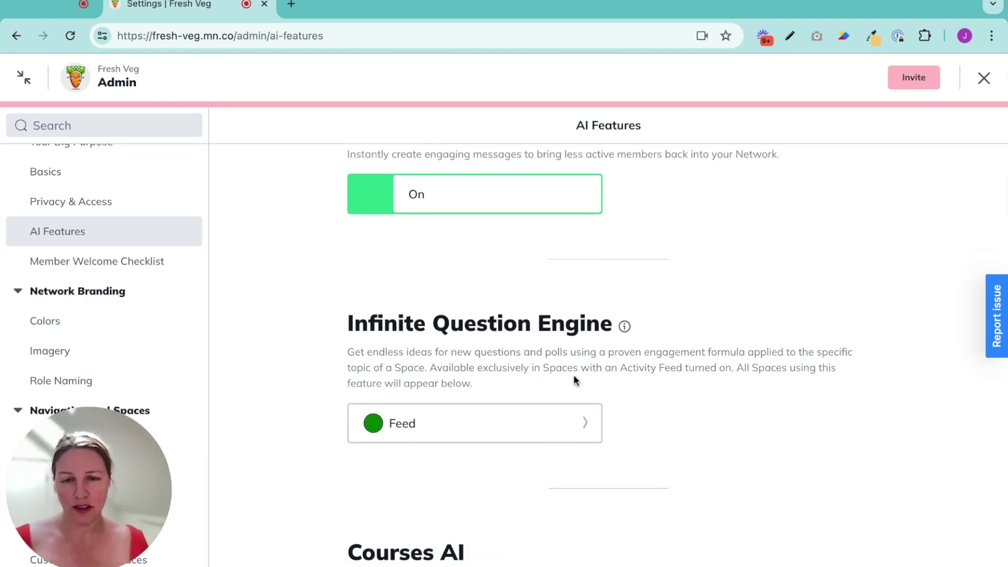
{"action": "scroll", "coordinate": [634, 370], "scroll_direction": "up", "scroll_amount": 10}
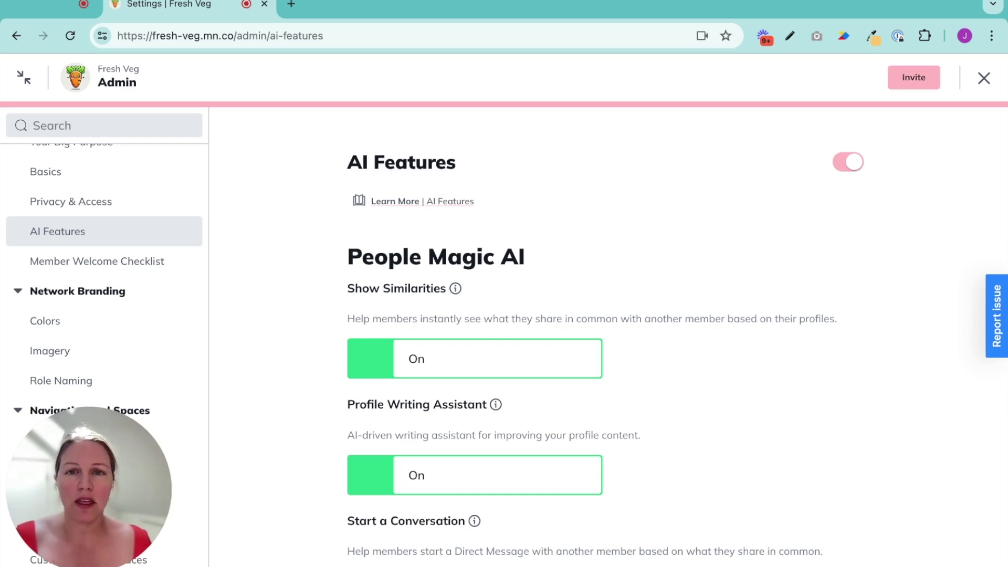
{"action": "scroll", "coordinate": [655, 376], "scroll_direction": "down", "scroll_amount": 8}
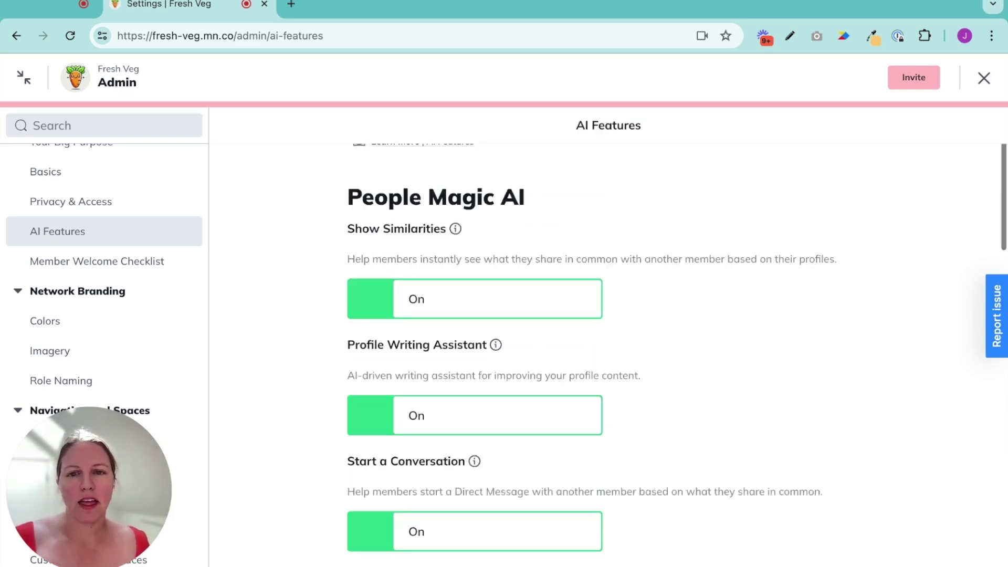
{"action": "scroll", "coordinate": [855, 403], "scroll_direction": "down", "scroll_amount": 10}
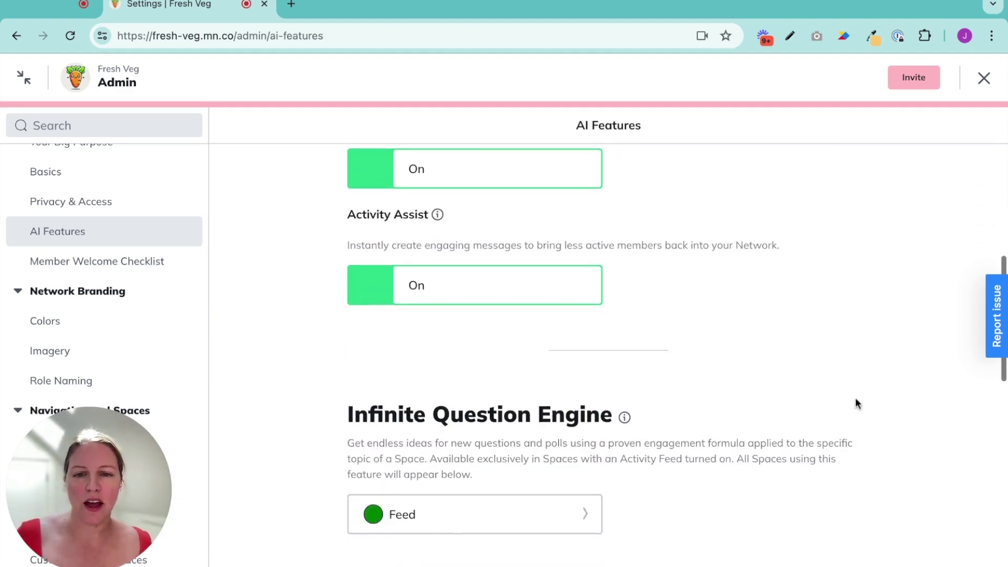
{"action": "scroll", "coordinate": [844, 399], "scroll_direction": "down", "scroll_amount": 1}
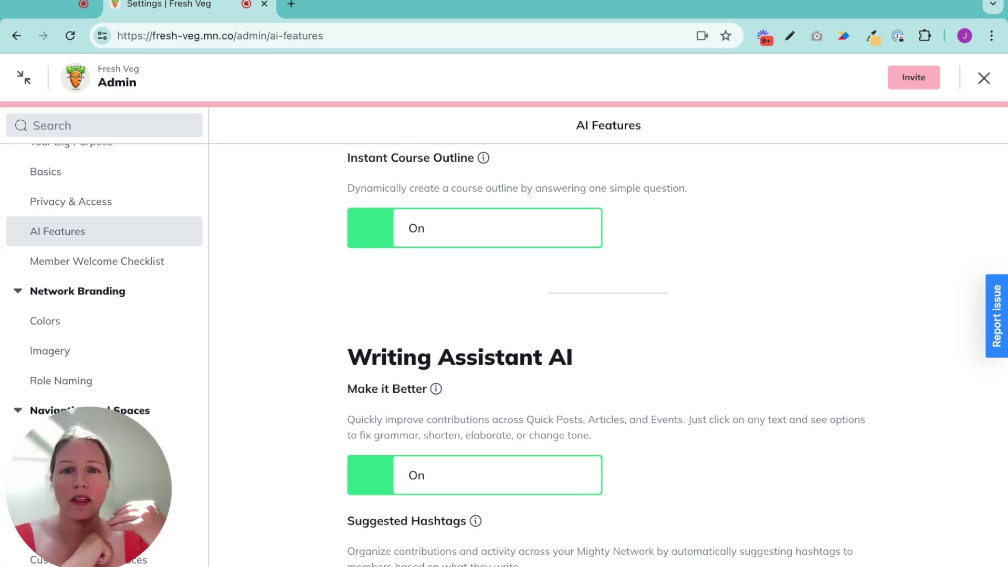
{"action": "scroll", "coordinate": [446, 303], "scroll_direction": "up", "scroll_amount": 3}
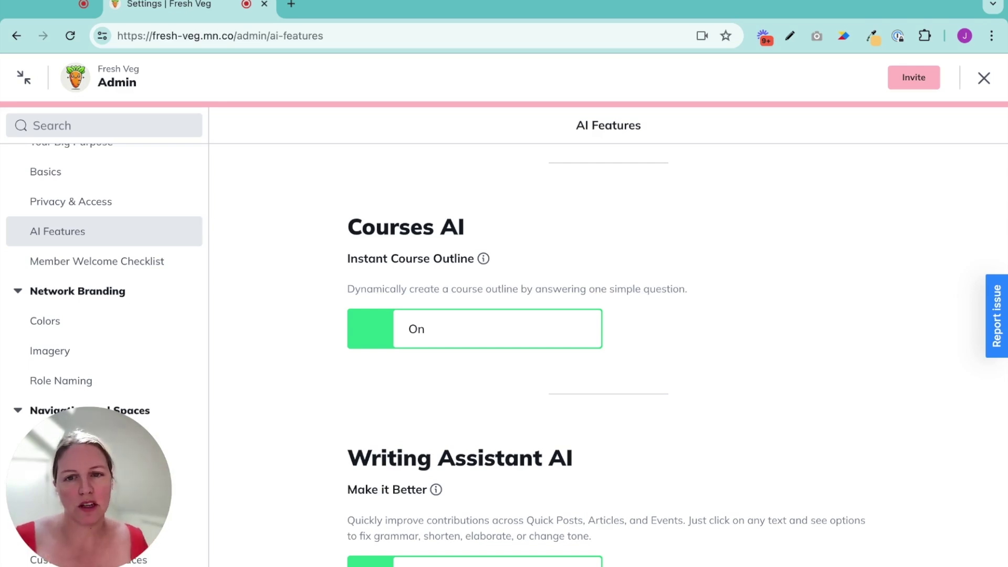
{"action": "scroll", "coordinate": [762, 347], "scroll_direction": "down", "scroll_amount": 5}
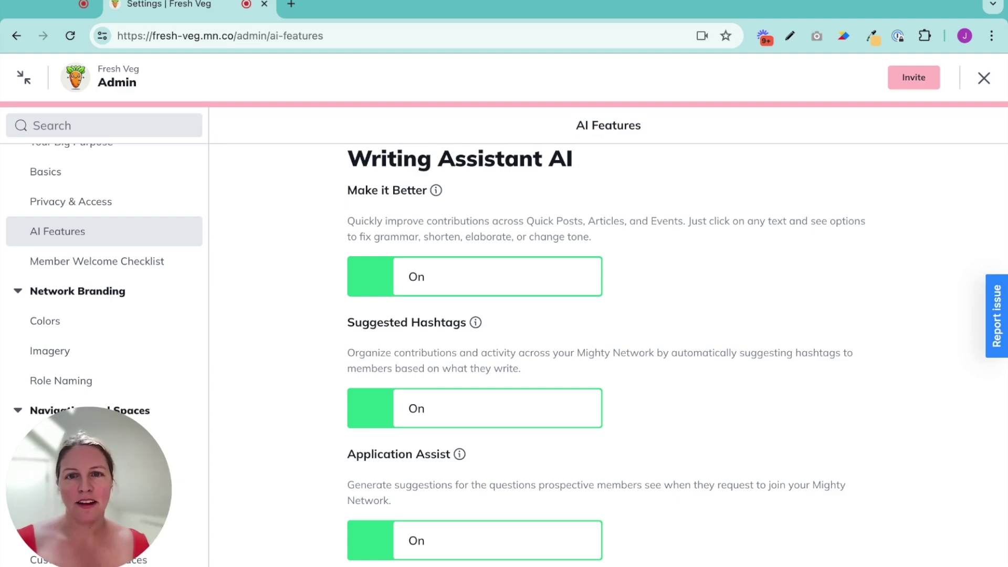
{"action": "scroll", "coordinate": [604, 431], "scroll_direction": "up", "scroll_amount": 10}
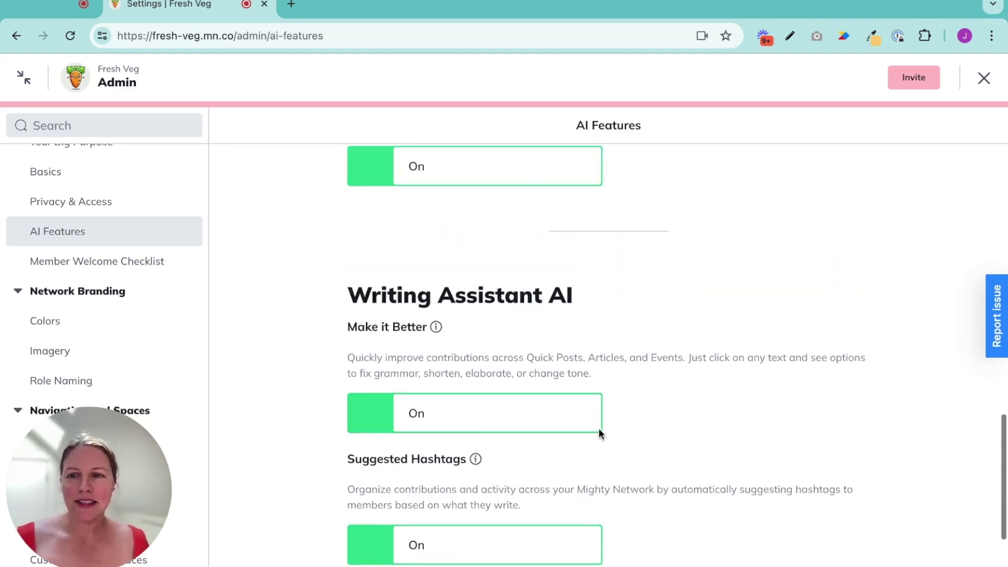
{"action": "scroll", "coordinate": [601, 433], "scroll_direction": "up", "scroll_amount": 10}
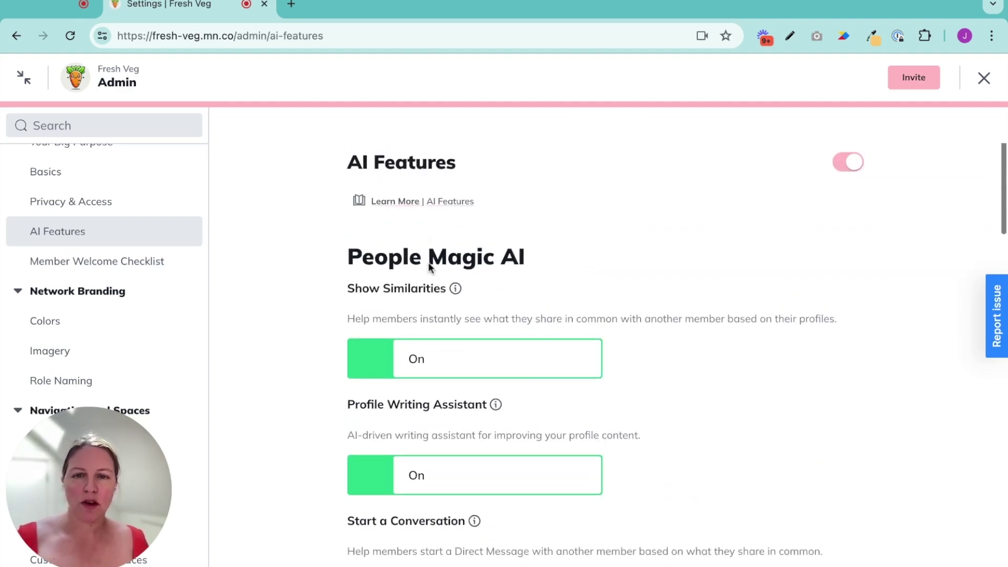
Step: Save the network-wide AI Features toggle as on, then close admin settings back to the Feed
{"action": "scroll", "coordinate": [663, 345], "scroll_direction": "down", "scroll_amount": 1}
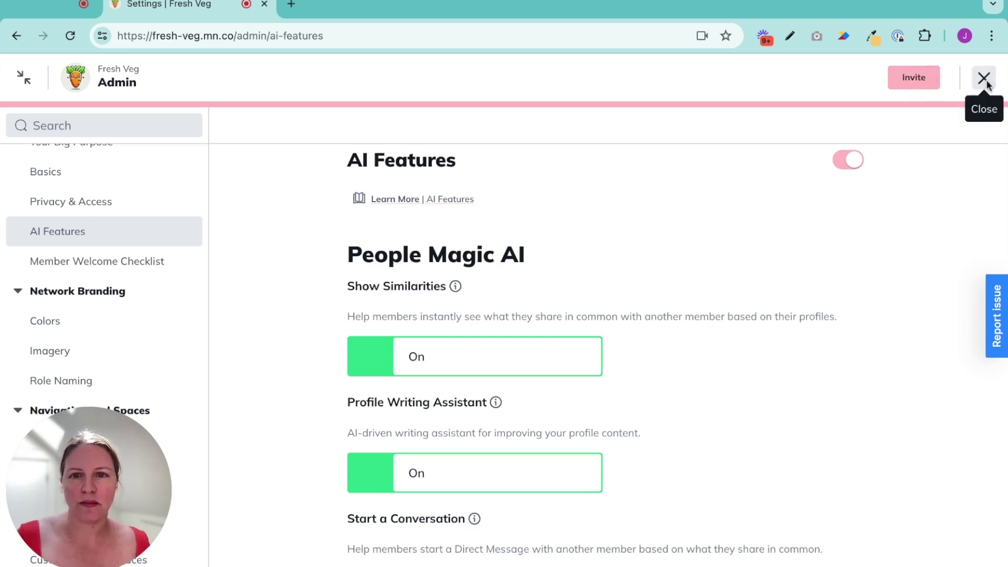
{"action": "scroll", "coordinate": [824, 198], "scroll_direction": "up", "scroll_amount": 1}
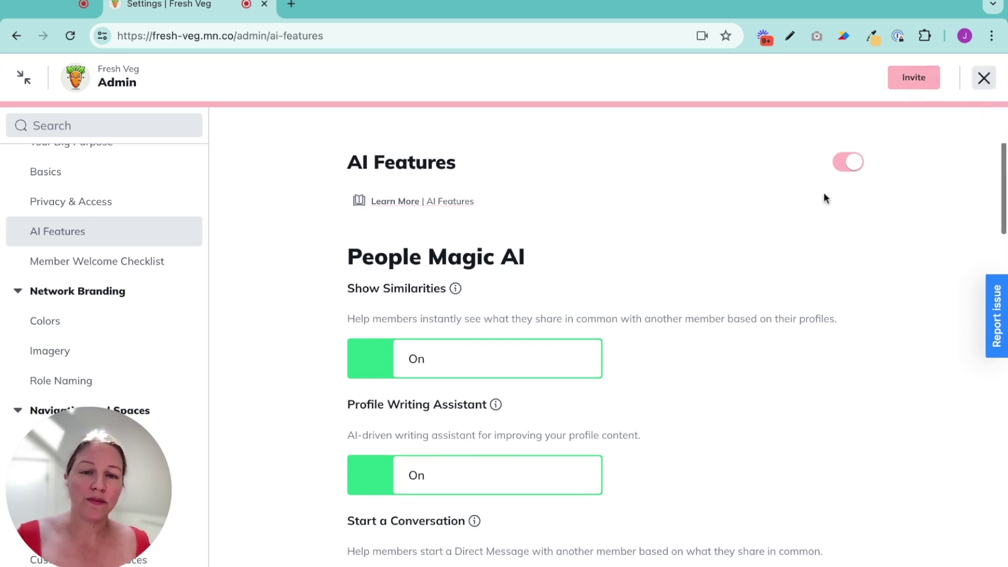
{"action": "left_click", "coordinate": [849, 165]}
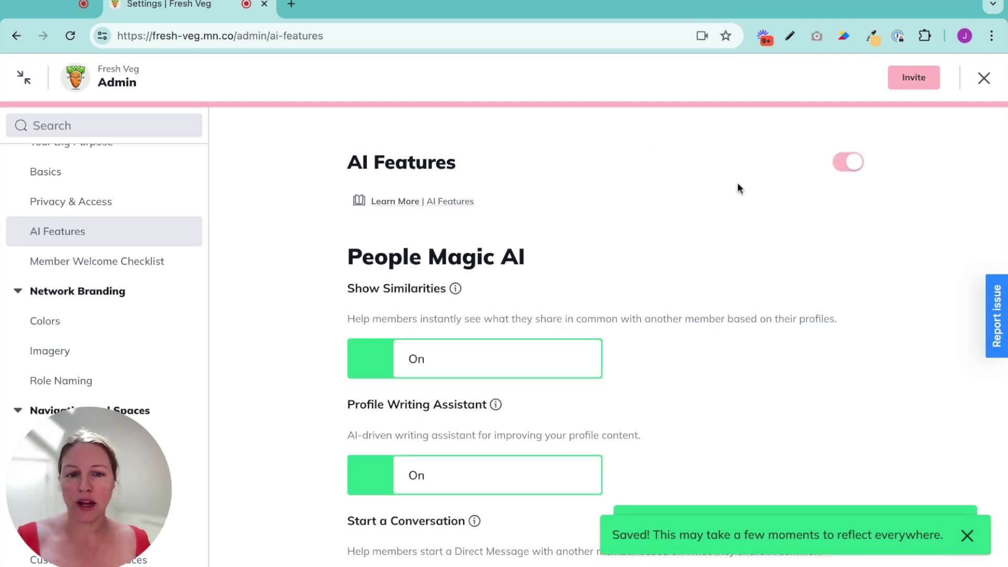
{"action": "left_click", "coordinate": [985, 78]}
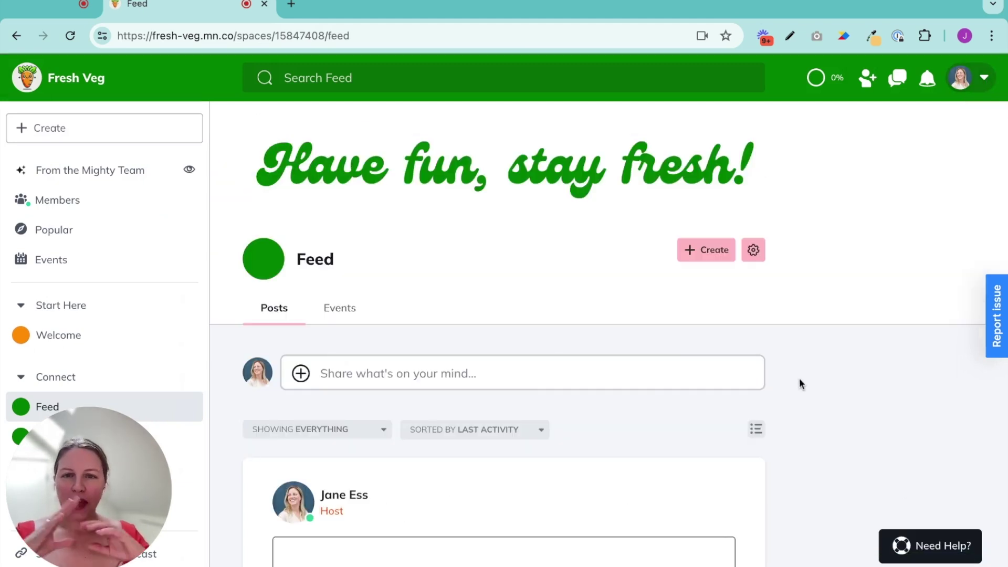
{"action": "scroll", "coordinate": [802, 385], "scroll_direction": "down", "scroll_amount": 9}
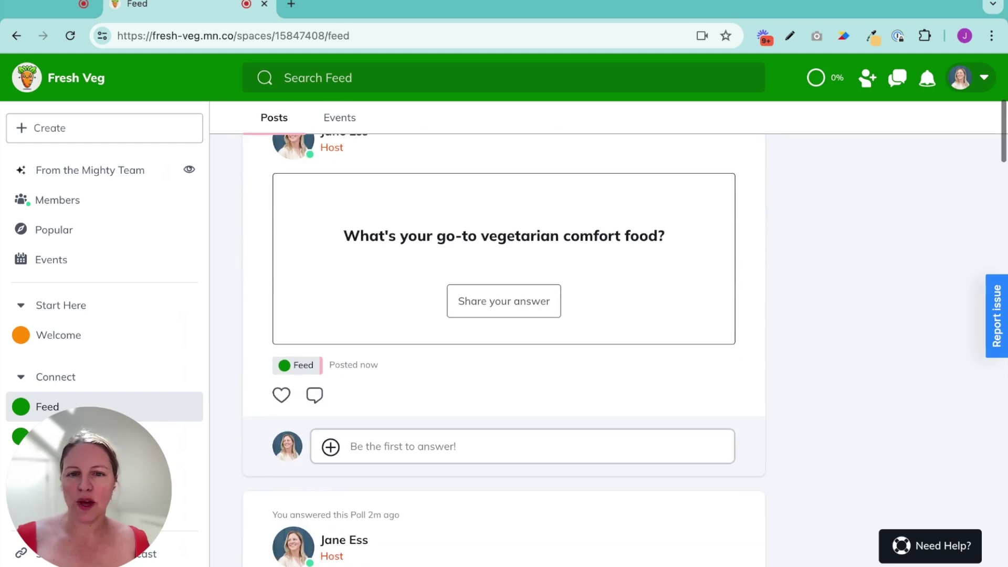
{"action": "scroll", "coordinate": [504, 346], "scroll_direction": "down", "scroll_amount": 6}
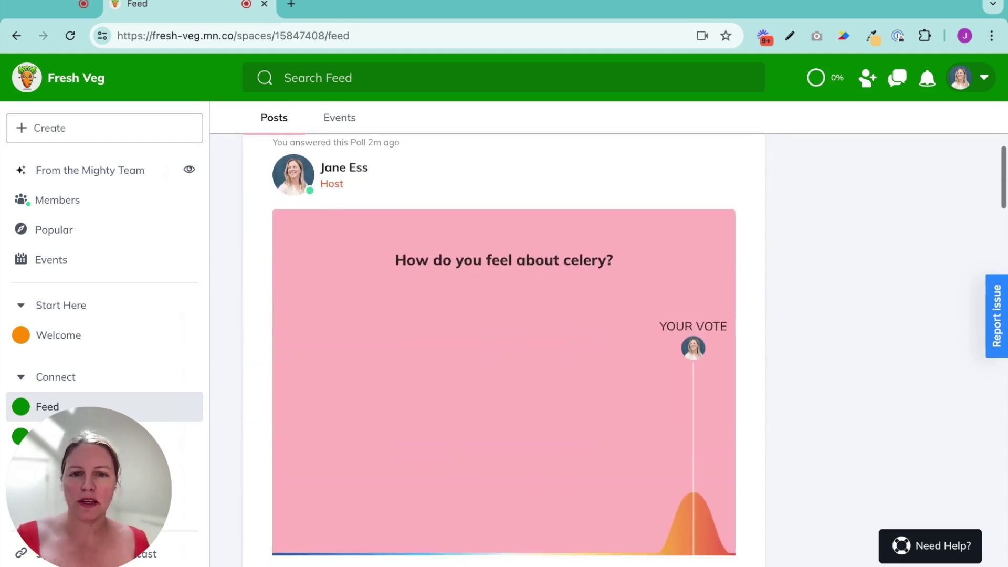